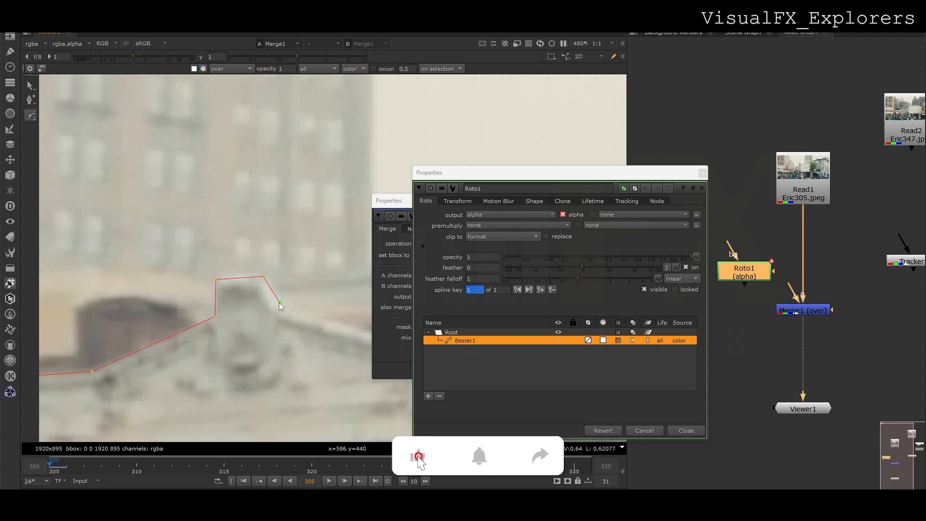
Add Bezier points along the roofline, tracing the rooftop ornament and past it.
{"action": "middle_click_drag", "start_coordinate": [253, 336], "coordinate": [87, 323]}
{"action": "left_click", "coordinate": [332, 325]}
{"action": "left_click", "coordinate": [332, 339]}
{"action": "middle_click_drag", "start_coordinate": [331, 340], "coordinate": [107, 348]}
{"action": "scroll", "coordinate": [271, 339], "scroll_direction": "down", "scroll_amount": 3}
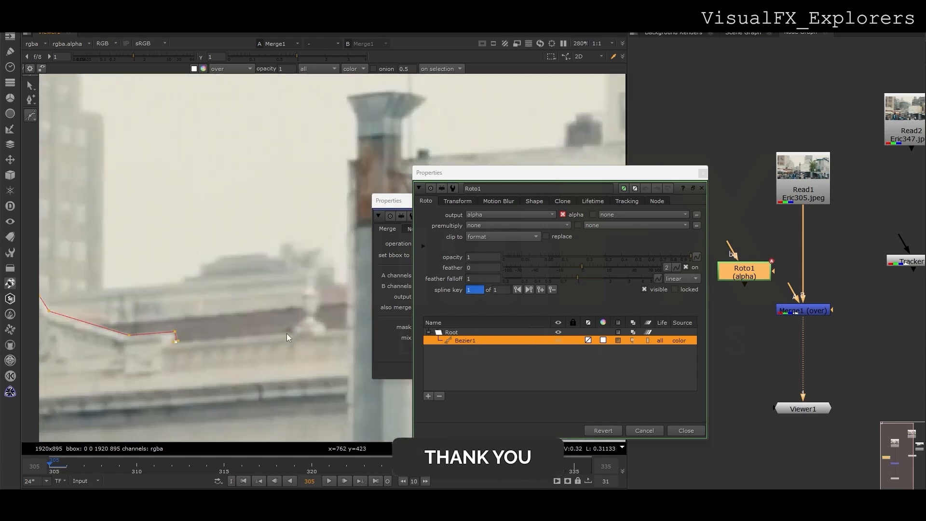
{"action": "left_click", "coordinate": [286, 335]}
{"action": "scroll", "coordinate": [288, 332], "scroll_direction": "up", "scroll_amount": 5}
{"action": "left_click", "coordinate": [289, 326]}
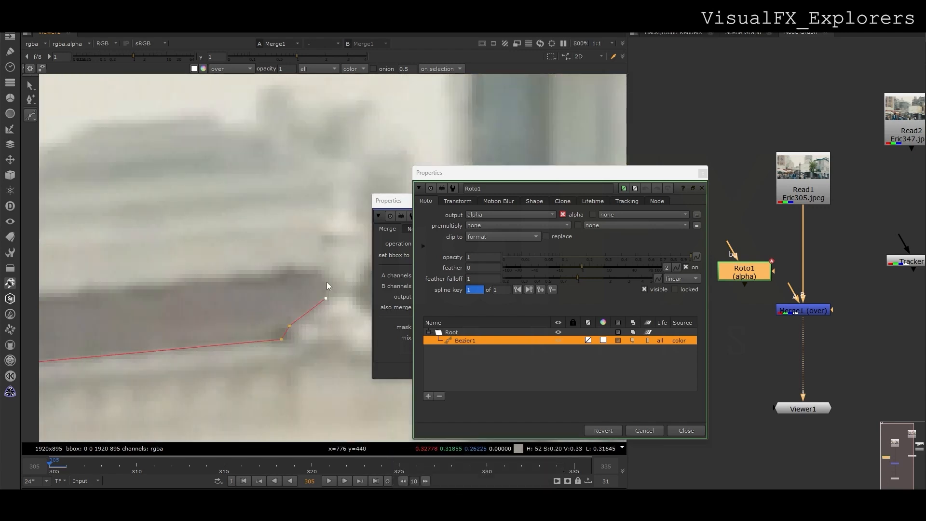
{"action": "middle_click_drag", "start_coordinate": [316, 248], "coordinate": [250, 314]}
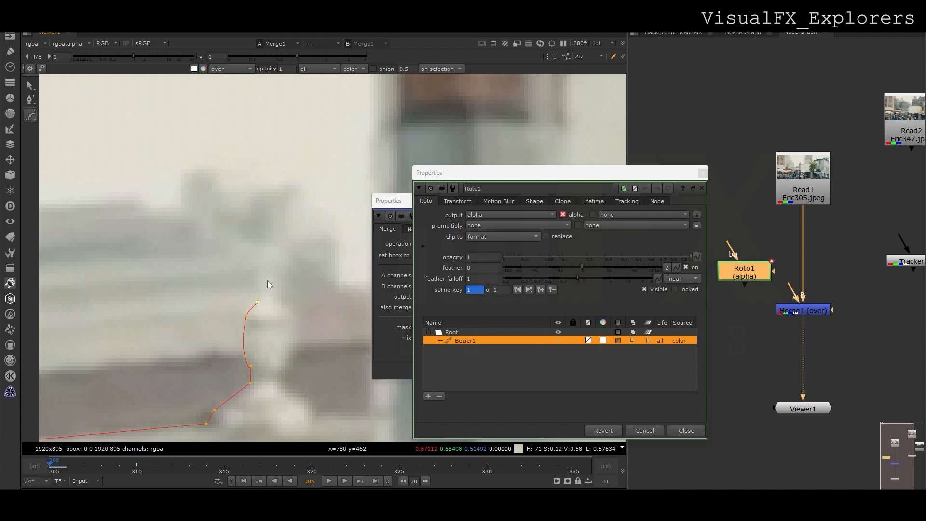
{"action": "left_click", "coordinate": [290, 333]}
{"action": "middle_click_drag", "start_coordinate": [316, 414], "coordinate": [268, 372]}
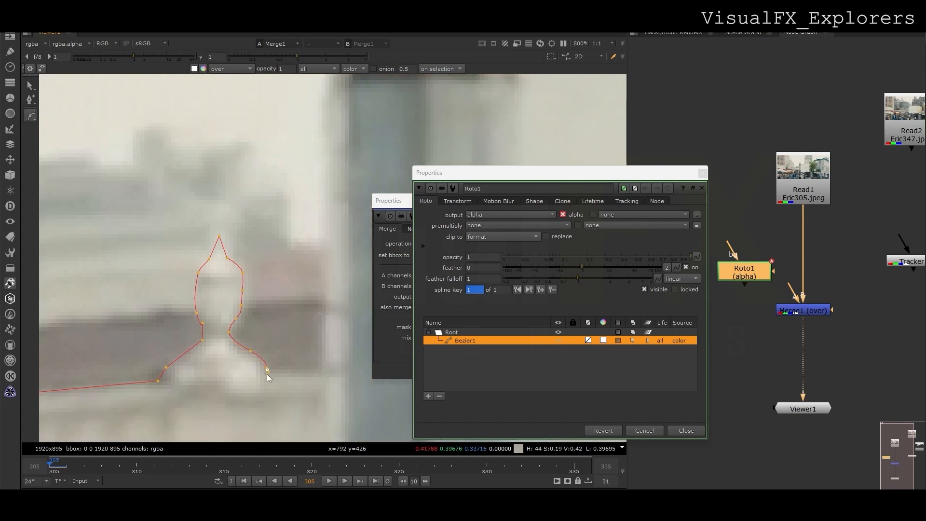
{"action": "left_click", "coordinate": [319, 372]}
{"action": "scroll", "coordinate": [319, 373], "scroll_direction": "down", "scroll_amount": 3}
{"action": "scroll", "coordinate": [319, 373], "scroll_direction": "down", "scroll_amount": 2}
{"action": "scroll", "coordinate": [319, 235], "scroll_direction": "up", "scroll_amount": 5}
Continue the outline up the pillar, around its top rim and down its right side.
{"action": "left_click", "coordinate": [317, 207]}
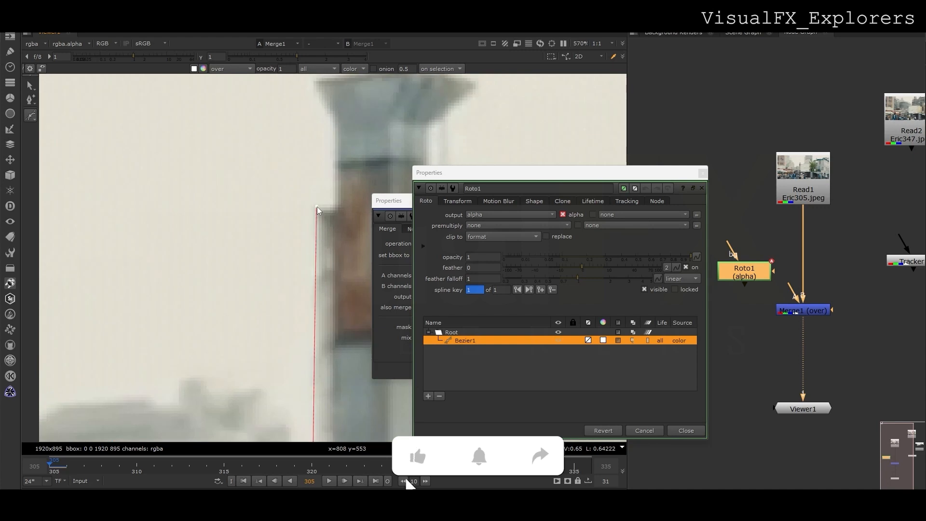
{"action": "middle_click_drag", "start_coordinate": [335, 203], "coordinate": [315, 378]}
{"action": "left_click", "coordinate": [317, 297]}
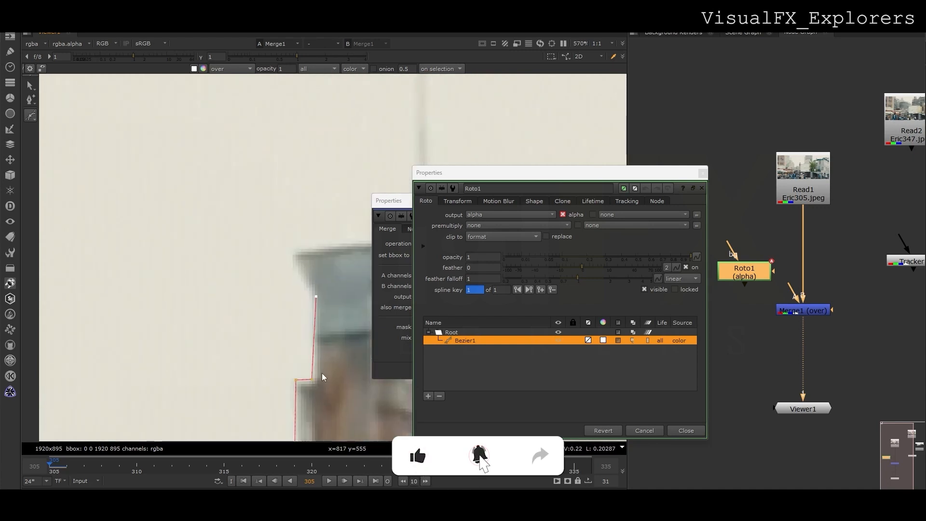
{"action": "left_click", "coordinate": [293, 254]}
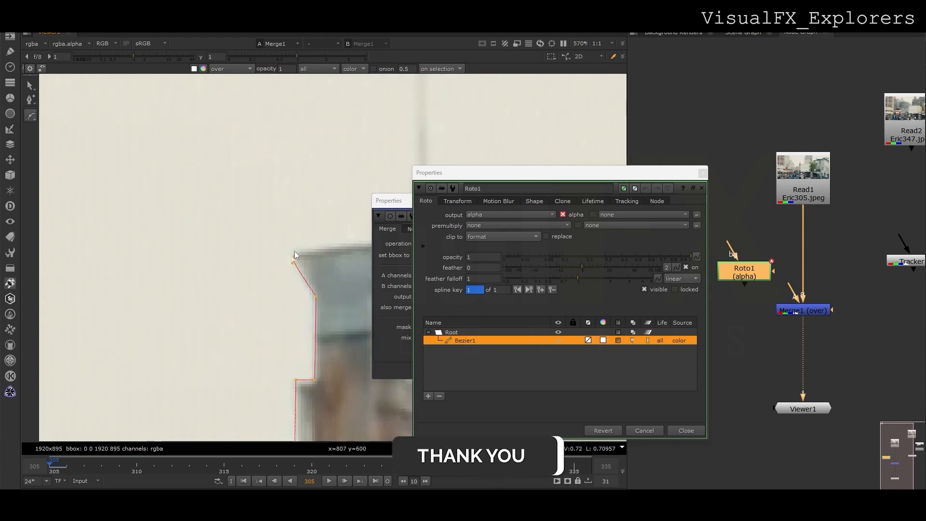
{"action": "middle_click_drag", "start_coordinate": [294, 251], "coordinate": [90, 316]}
{"action": "scroll", "coordinate": [196, 337], "scroll_direction": "down", "scroll_amount": 6}
{"action": "scroll", "coordinate": [210, 313], "scroll_direction": "up", "scroll_amount": 7}
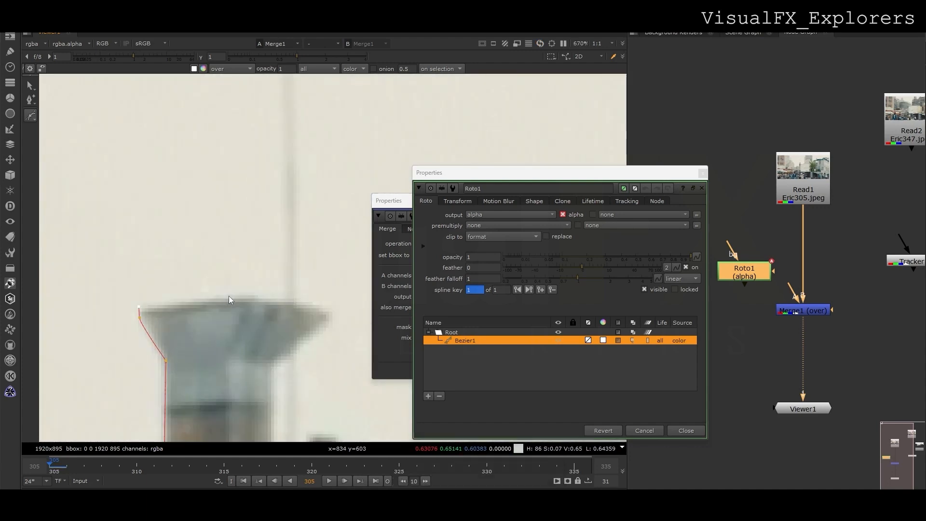
{"action": "left_click", "coordinate": [324, 309]}
{"action": "left_click", "coordinate": [330, 316]}
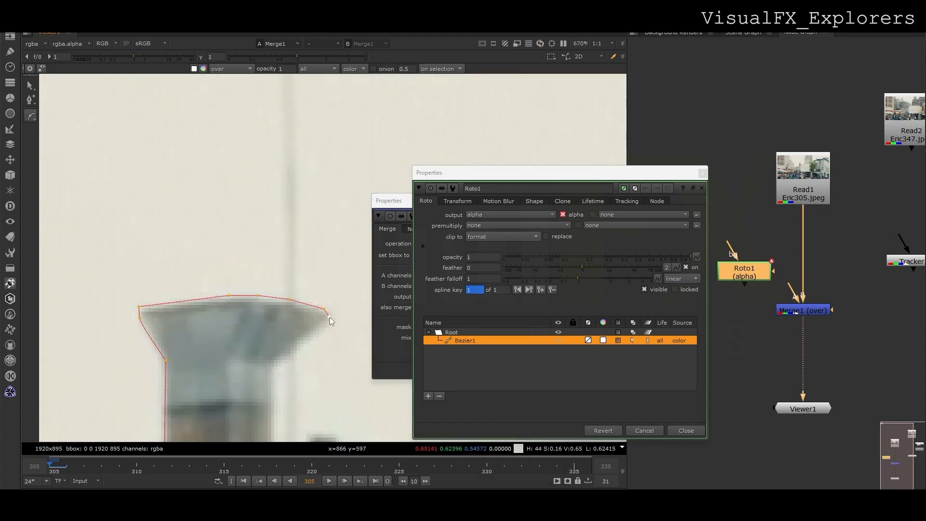
{"action": "left_click", "coordinate": [274, 367]}
{"action": "scroll", "coordinate": [267, 366], "scroll_direction": "down", "scroll_amount": 3}
{"action": "middle_click_drag", "start_coordinate": [267, 367], "coordinate": [213, 250]}
{"action": "scroll", "coordinate": [213, 250], "scroll_direction": "up", "scroll_amount": 3}
{"action": "left_click", "coordinate": [220, 340]}
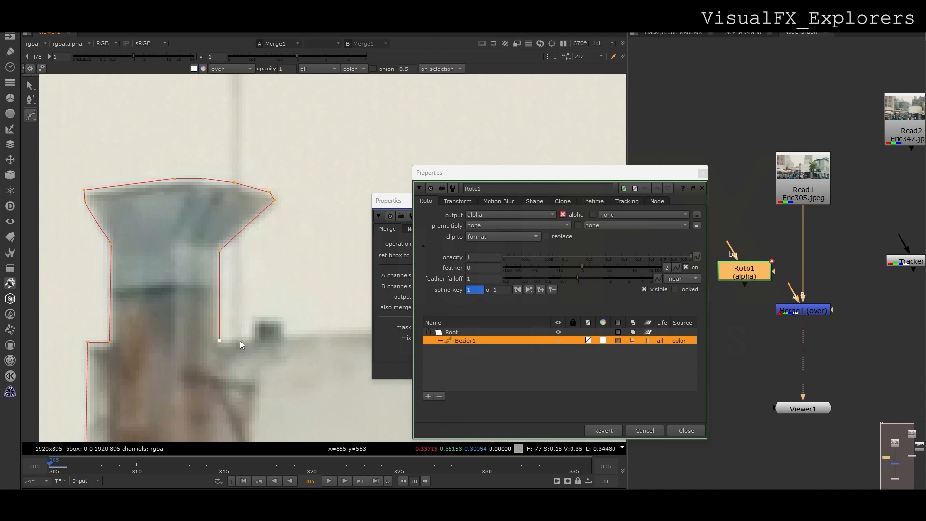
Extend the outline past the dark block and the wall's end to the tree edge.
{"action": "left_click", "coordinate": [285, 333]}
{"action": "middle_click_drag", "start_coordinate": [286, 333], "coordinate": [48, 340]}
{"action": "scroll", "coordinate": [154, 334], "scroll_direction": "down", "scroll_amount": 2}
{"action": "middle_click_drag", "start_coordinate": [291, 328], "coordinate": [140, 333]}
{"action": "key", "text": "f"}
{"action": "middle_click_drag", "start_coordinate": [340, 230], "coordinate": [217, 304]}
{"action": "scroll", "coordinate": [217, 303], "scroll_direction": "up", "scroll_amount": 2}
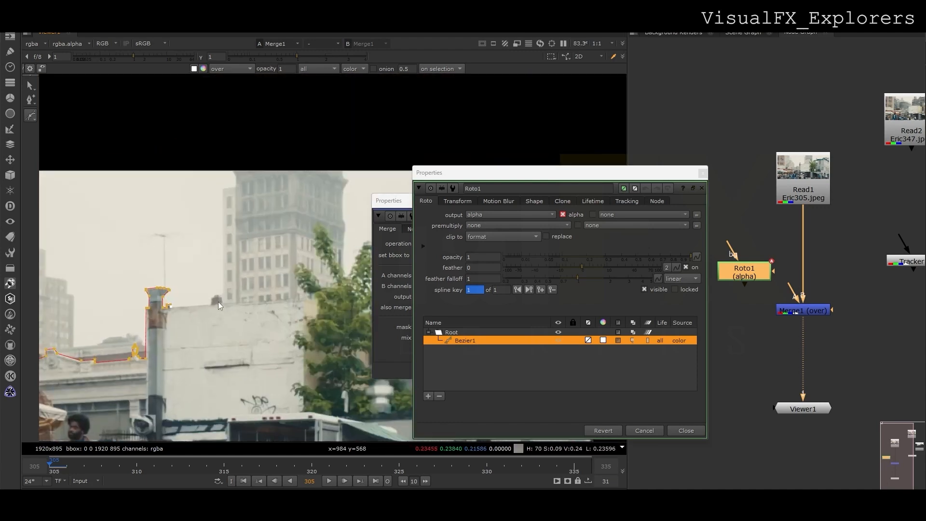
{"action": "scroll", "coordinate": [217, 303], "scroll_direction": "up", "scroll_amount": 2}
{"action": "left_click", "coordinate": [320, 297]}
{"action": "middle_click_drag", "start_coordinate": [320, 298], "coordinate": [140, 325]}
{"action": "scroll", "coordinate": [218, 311], "scroll_direction": "up", "scroll_amount": 2}
{"action": "left_click", "coordinate": [281, 344]}
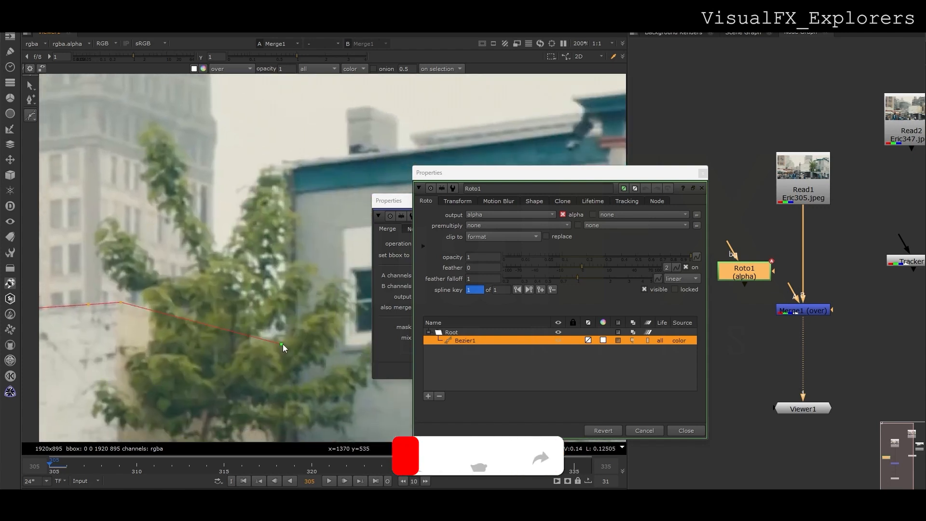
{"action": "left_click_drag", "start_coordinate": [282, 343], "coordinate": [285, 343]}
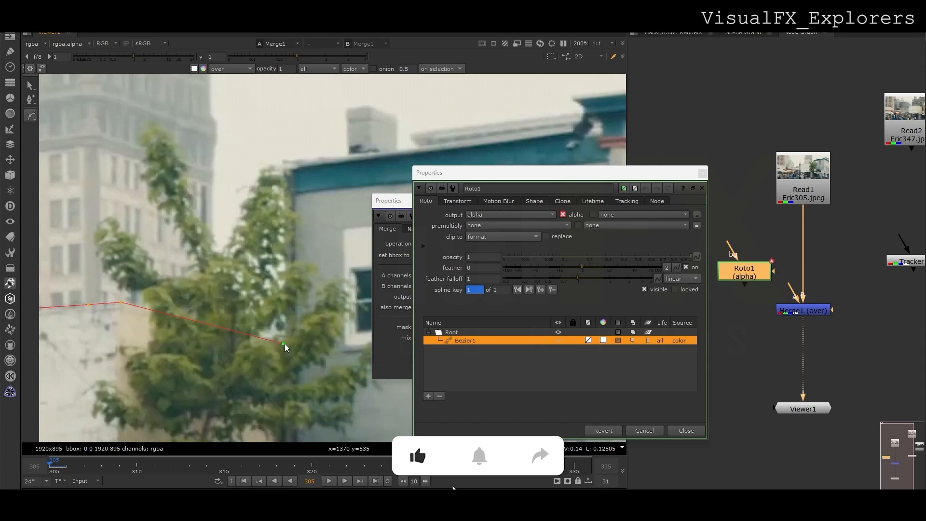
Trace the blue-roofed building's roof corner, rooftop block and roof edge.
{"action": "left_click", "coordinate": [282, 161]}
{"action": "middle_click_drag", "start_coordinate": [282, 160], "coordinate": [152, 311]}
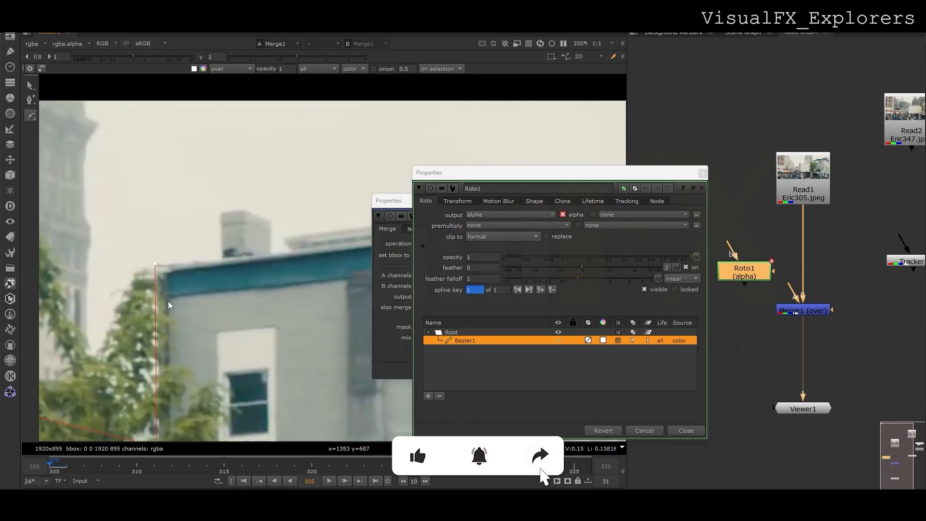
{"action": "scroll", "coordinate": [198, 256], "scroll_direction": "up", "scroll_amount": 3}
{"action": "left_click", "coordinate": [188, 263]}
{"action": "left_click_drag", "start_coordinate": [190, 264], "coordinate": [175, 265]}
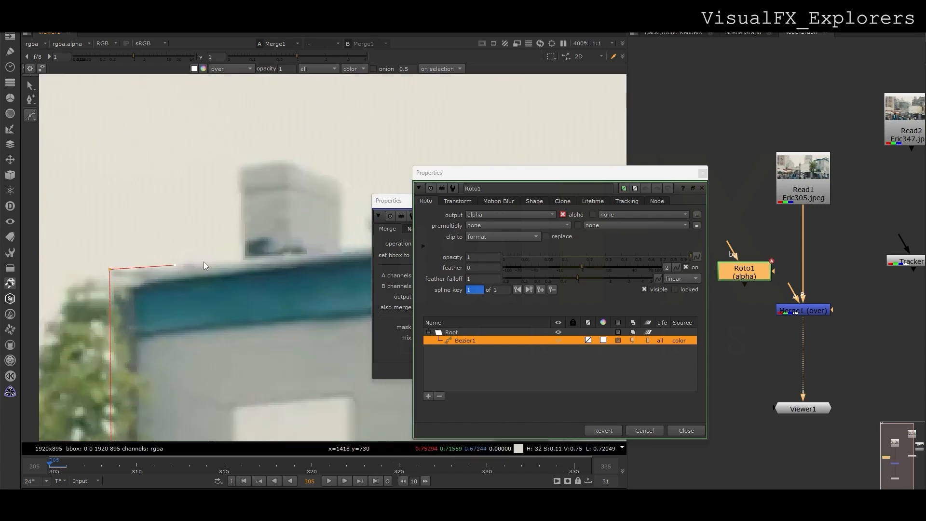
{"action": "left_click", "coordinate": [240, 167]}
{"action": "left_click", "coordinate": [281, 161]}
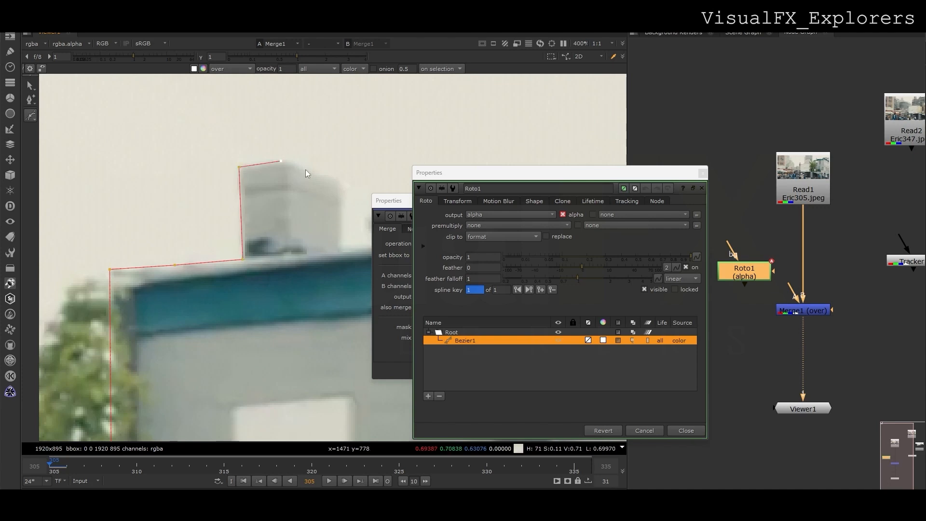
{"action": "left_click", "coordinate": [341, 181]}
{"action": "middle_click_drag", "start_coordinate": [340, 248], "coordinate": [179, 261]}
{"action": "left_click", "coordinate": [179, 262]}
{"action": "left_click", "coordinate": [220, 258]}
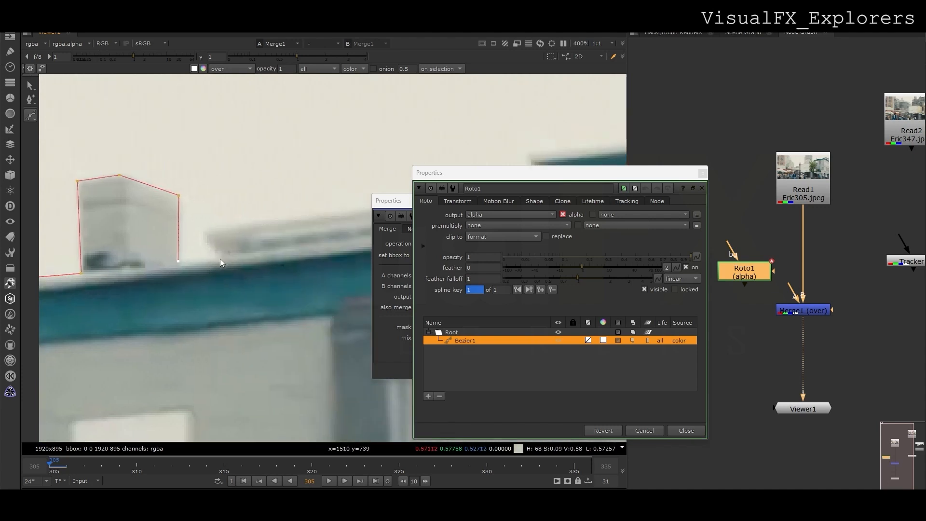
{"action": "left_click", "coordinate": [204, 231]}
Add points around and along the next building's cornice.
{"action": "middle_click_drag", "start_coordinate": [287, 221], "coordinate": [149, 255]}
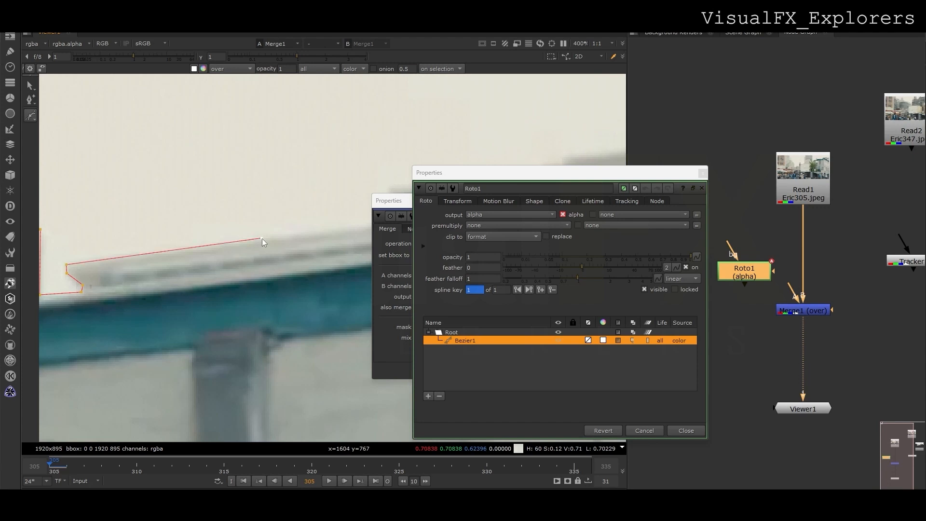
{"action": "middle_click_drag", "start_coordinate": [352, 221], "coordinate": [188, 246]}
{"action": "left_click", "coordinate": [226, 221]}
{"action": "left_click", "coordinate": [225, 212]}
{"action": "middle_click_drag", "start_coordinate": [348, 200], "coordinate": [150, 241]}
{"action": "left_click", "coordinate": [254, 213]}
{"action": "left_click", "coordinate": [275, 222]}
{"action": "left_click", "coordinate": [276, 208]}
{"action": "scroll", "coordinate": [319, 242], "scroll_direction": "down", "scroll_amount": 6}
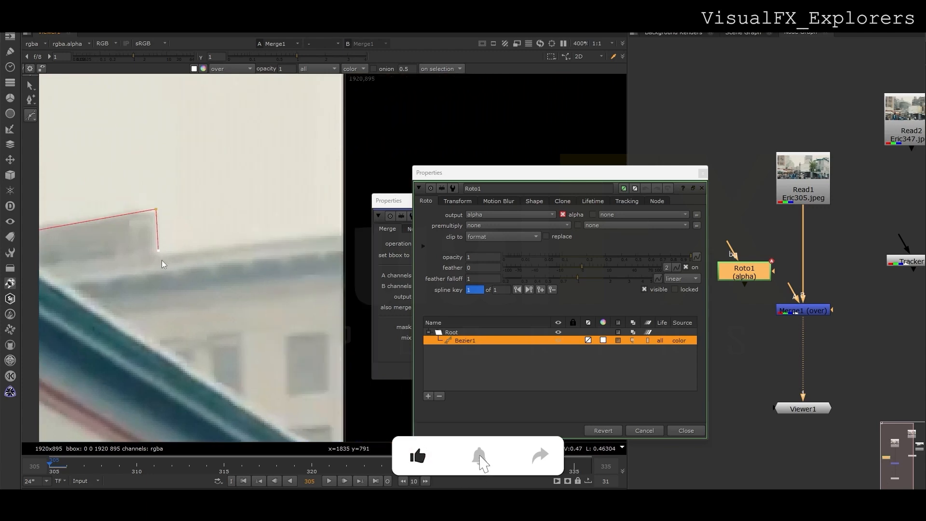
Finish the sky outline with points above the frame and close the Bezier shape.
{"action": "left_click", "coordinate": [338, 199]}
{"action": "middle_click_drag", "start_coordinate": [72, 189], "coordinate": [260, 190]}
{"action": "left_click", "coordinate": [159, 182]}
{"action": "left_click", "coordinate": [125, 179]}
{"action": "left_click", "coordinate": [124, 205]}
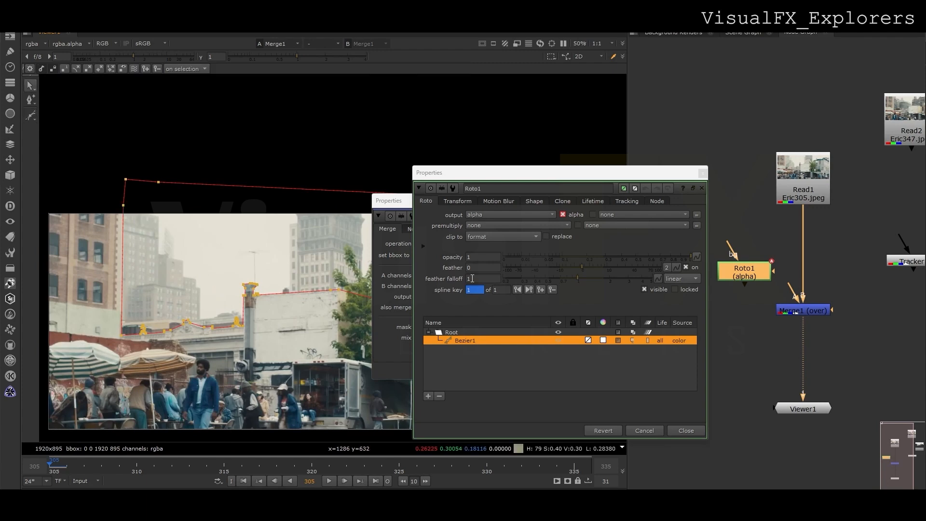
Set Merge1's operation to stencil.
{"action": "left_click", "coordinate": [702, 173]}
{"action": "left_click", "coordinate": [458, 244]}
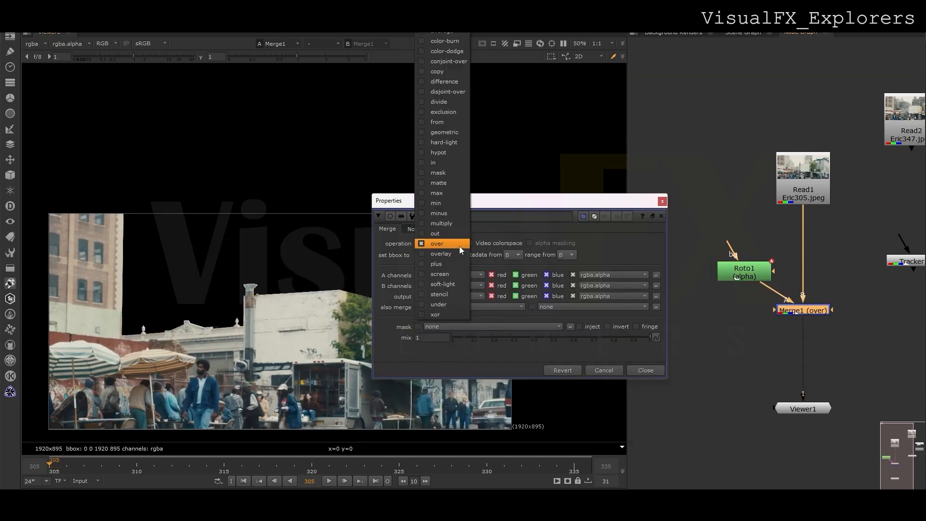
{"action": "left_click", "coordinate": [451, 291]}
{"action": "left_click", "coordinate": [662, 200]}
Add a Dot on the mask line, insert Tracker1 after Roto1, and play frames 305–335.
{"action": "left_click_drag", "start_coordinate": [759, 277], "coordinate": [691, 264]}
{"action": "left_click_drag", "start_coordinate": [750, 294], "coordinate": [676, 307], "text": "ctrl"}
{"action": "left_click_drag", "start_coordinate": [682, 262], "coordinate": [680, 260]}
{"action": "left_click_drag", "start_coordinate": [901, 263], "coordinate": [668, 288]}
{"action": "left_click", "coordinate": [329, 484]}
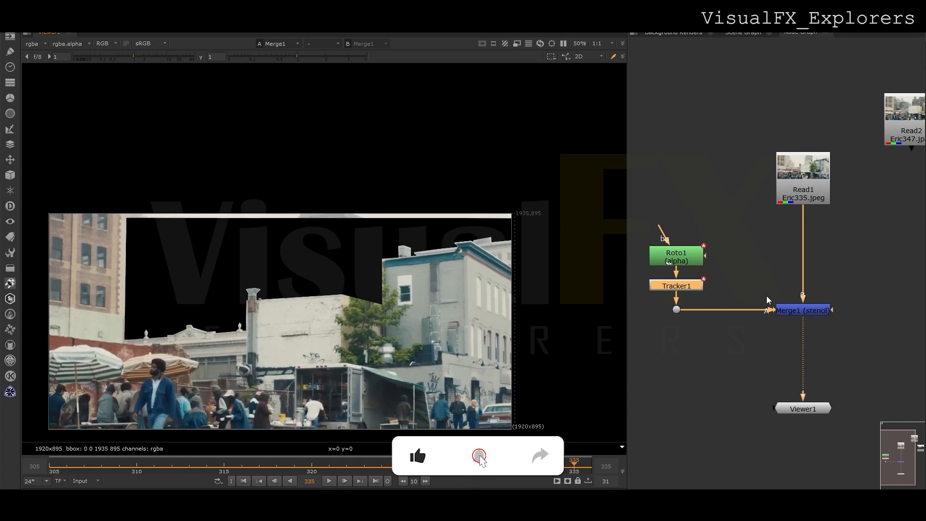
Duplicate Tracker1 as Tracker2 and connect it to Merge1's A2 mask input.
{"action": "middle_click_drag", "start_coordinate": [785, 294], "coordinate": [793, 315]}
{"action": "double_click", "coordinate": [681, 276]}
{"action": "left_click", "coordinate": [702, 175]}
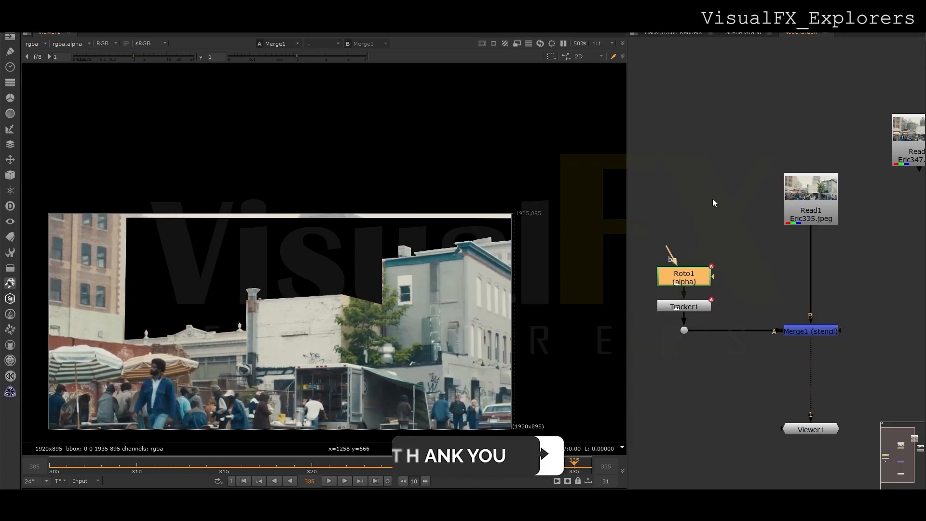
{"action": "left_click", "coordinate": [696, 309]}
{"action": "key", "text": "ctrl+c"}
{"action": "key", "text": "ctrl+v"}
{"action": "left_click_drag", "start_coordinate": [741, 309], "coordinate": [749, 293]}
{"action": "left_click_drag", "start_coordinate": [778, 334], "coordinate": [777, 362]}
{"action": "mouse_move", "coordinate": [752, 299]}
{"action": "left_mouse_down"}
{"action": "mouse_move", "coordinate": [750, 290]}
{"action": "mouse_move", "coordinate": [757, 305]}
{"action": "left_mouse_up"}
Add Roto2 and set Tracker2 to match-move with the current frame as reference.
{"action": "left_click", "coordinate": [686, 277]}
{"action": "key", "text": "ctrl+c"}
{"action": "left_click", "coordinate": [733, 269]}
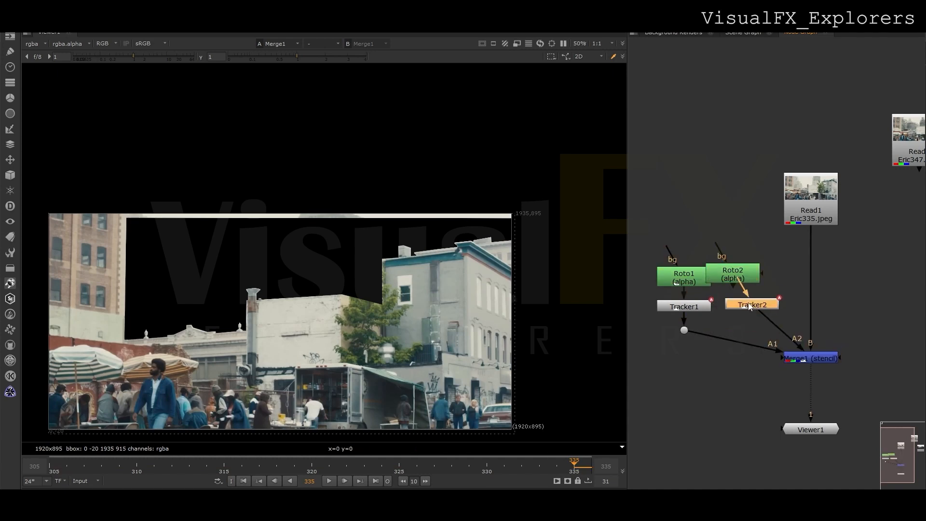
{"action": "double_click", "coordinate": [750, 307]}
{"action": "left_click", "coordinate": [479, 279], "text": "shift"}
{"action": "left_click", "coordinate": [503, 242]}
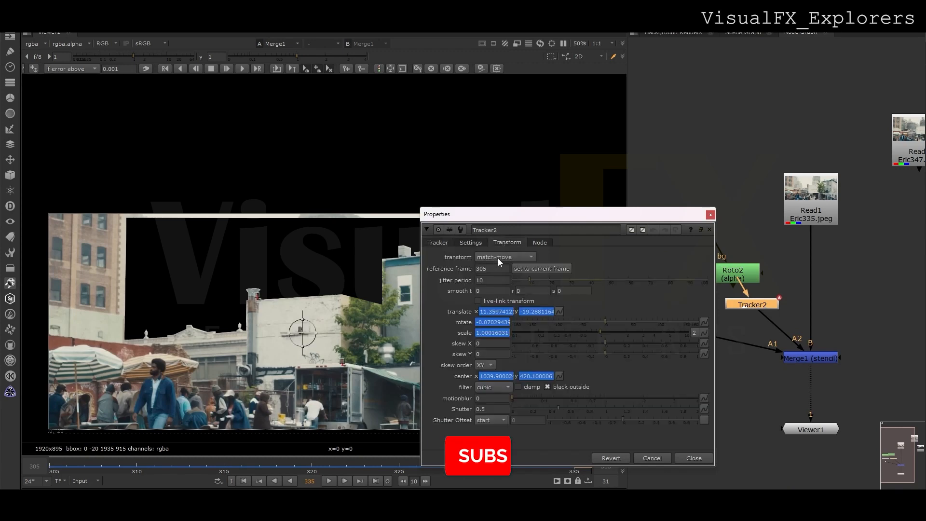
{"action": "left_click", "coordinate": [498, 259]}
{"action": "left_click", "coordinate": [502, 257]}
{"action": "left_click", "coordinate": [539, 268]}
{"action": "left_click", "coordinate": [711, 215]}
Wire Roto2 into Tracker2 and play the sequence to check both masks.
{"action": "mouse_move", "coordinate": [747, 294]}
{"action": "left_mouse_down"}
{"action": "mouse_move", "coordinate": [743, 279]}
{"action": "mouse_move", "coordinate": [754, 306]}
{"action": "left_mouse_up"}
{"action": "left_click_drag", "start_coordinate": [738, 276], "coordinate": [752, 276]}
{"action": "left_click", "coordinate": [331, 481]}
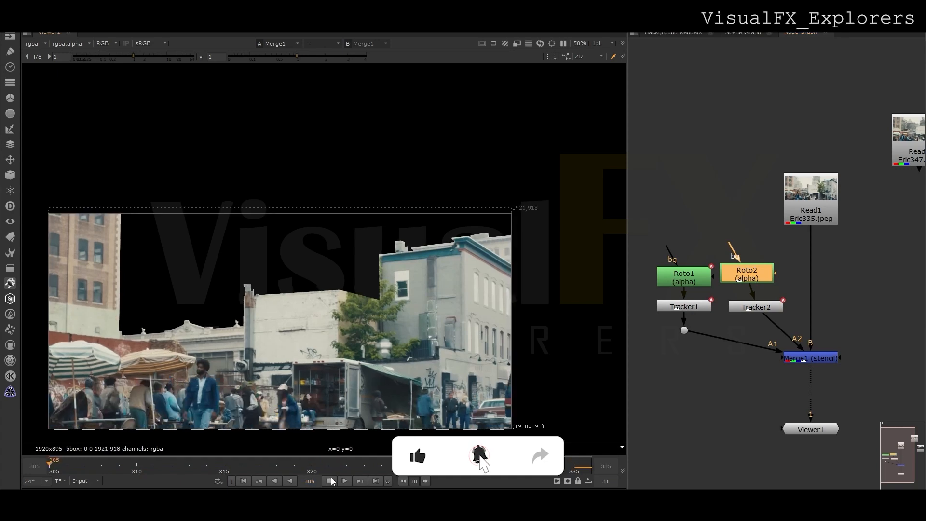
{"action": "left_click_drag", "start_coordinate": [684, 330], "coordinate": [683, 362]}
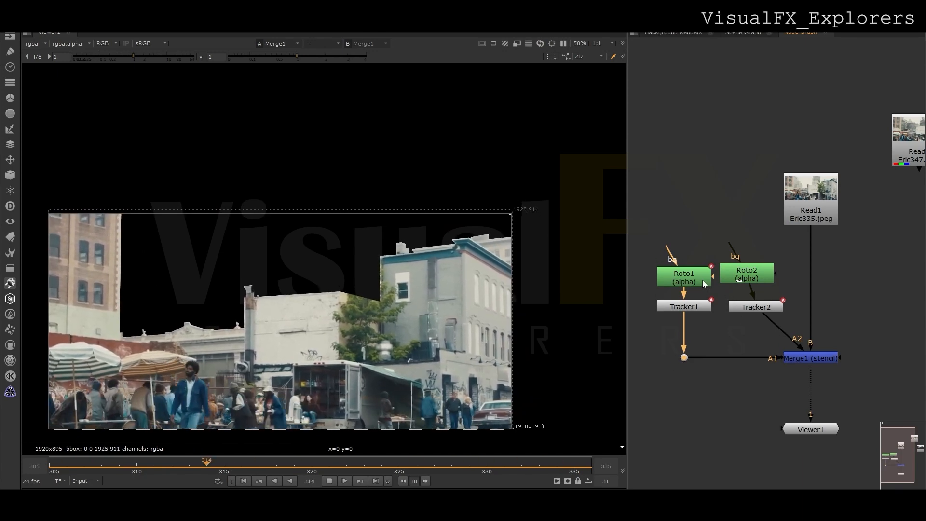
Add Roto3 into Merge1's A3 input and start a shape near the frame's top-right corner.
{"action": "key", "text": "o"}
{"action": "left_click_drag", "start_coordinate": [799, 355], "coordinate": [746, 340]}
{"action": "left_click_drag", "start_coordinate": [746, 341], "coordinate": [745, 391]}
{"action": "left_click_drag", "start_coordinate": [803, 377], "coordinate": [802, 360]}
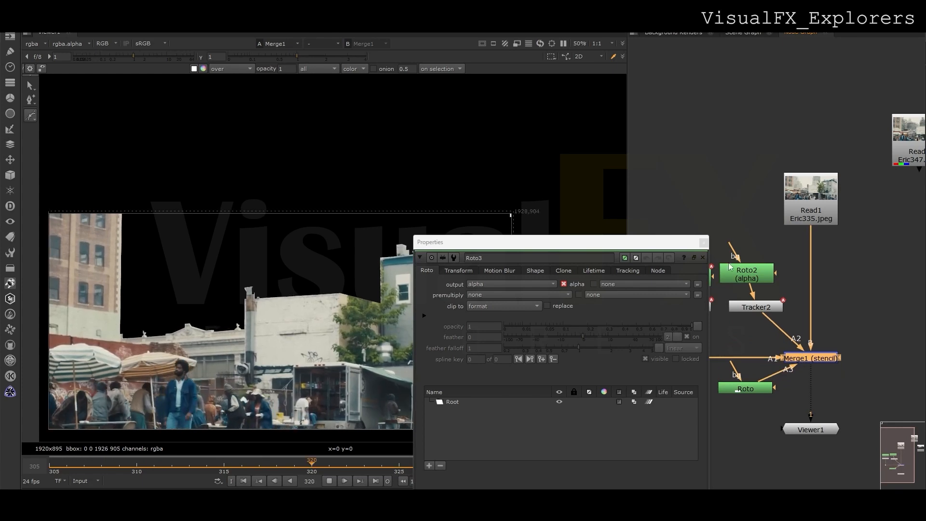
{"action": "left_click", "coordinate": [745, 391]}
{"action": "left_click", "coordinate": [703, 243]}
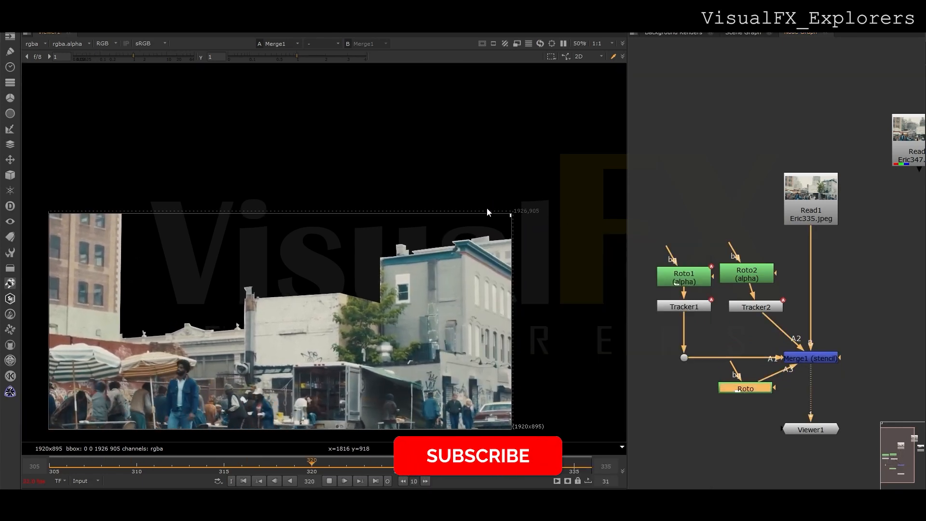
{"action": "left_click", "coordinate": [329, 481]}
{"action": "double_click", "coordinate": [742, 392]}
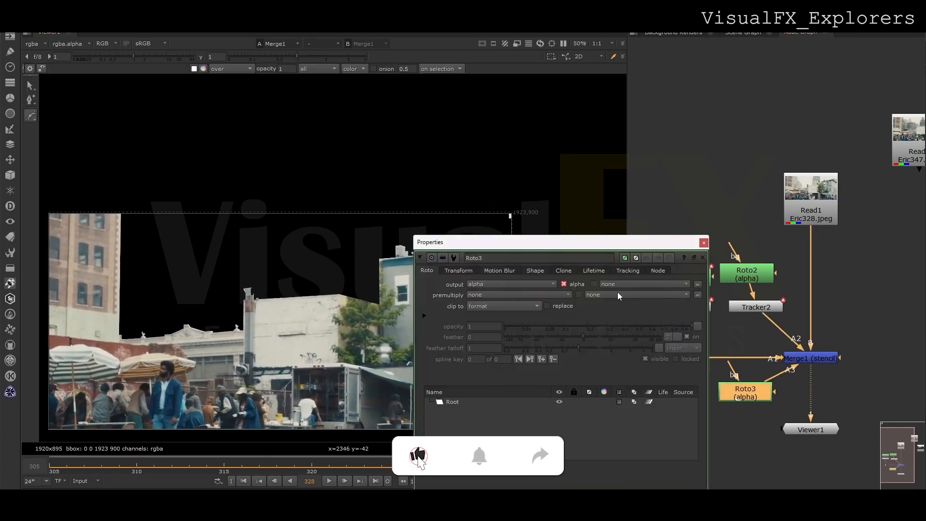
{"action": "left_click_drag", "start_coordinate": [475, 240], "coordinate": [549, 286]}
{"action": "left_click", "coordinate": [496, 221]}
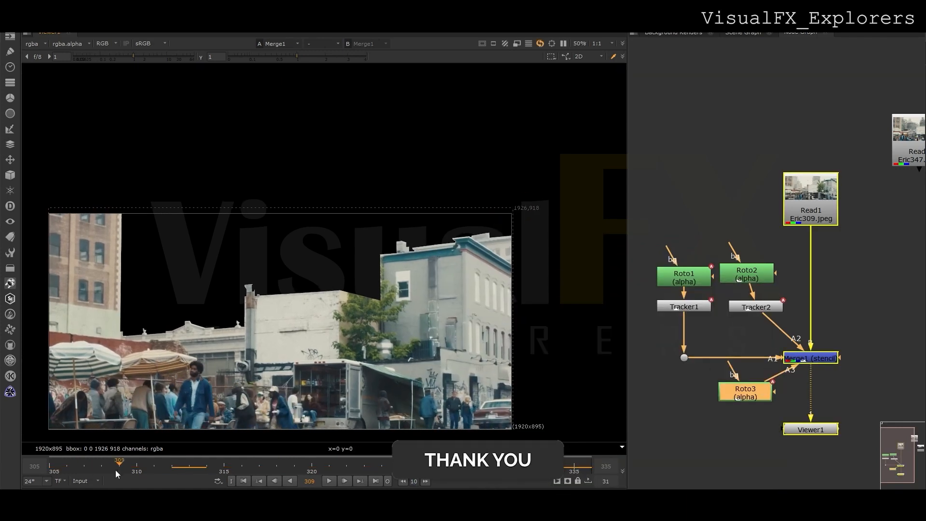
{"action": "left_click_drag", "start_coordinate": [116, 471], "coordinate": [58, 469]}
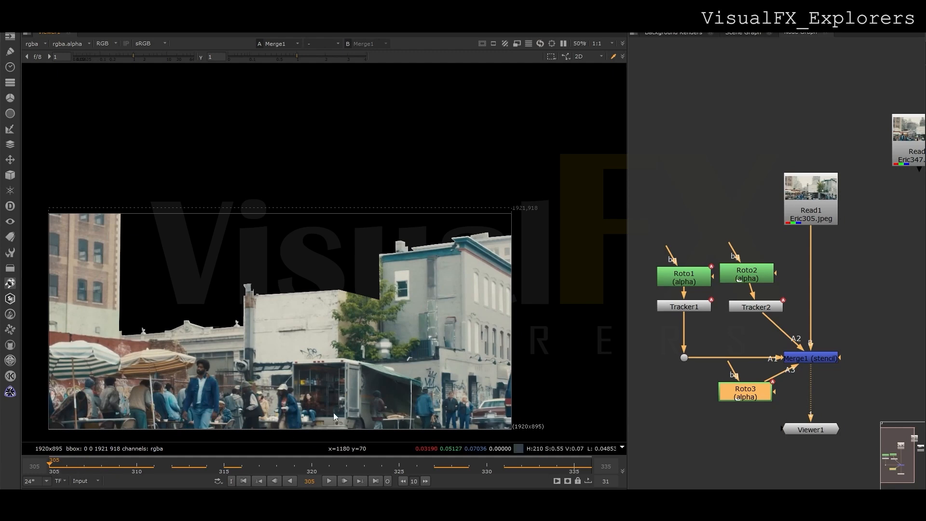
Create an over-mode Merge2 node in empty graph space beside Read2 and Read3.
{"action": "scroll", "coordinate": [760, 348], "scroll_direction": "down", "scroll_amount": 2}
{"action": "middle_click_drag", "start_coordinate": [823, 359], "coordinate": [737, 340]}
{"action": "key", "text": "m"}
{"action": "left_click", "coordinate": [737, 281]}
{"action": "scroll", "coordinate": [754, 338], "scroll_direction": "up", "scroll_amount": 2}
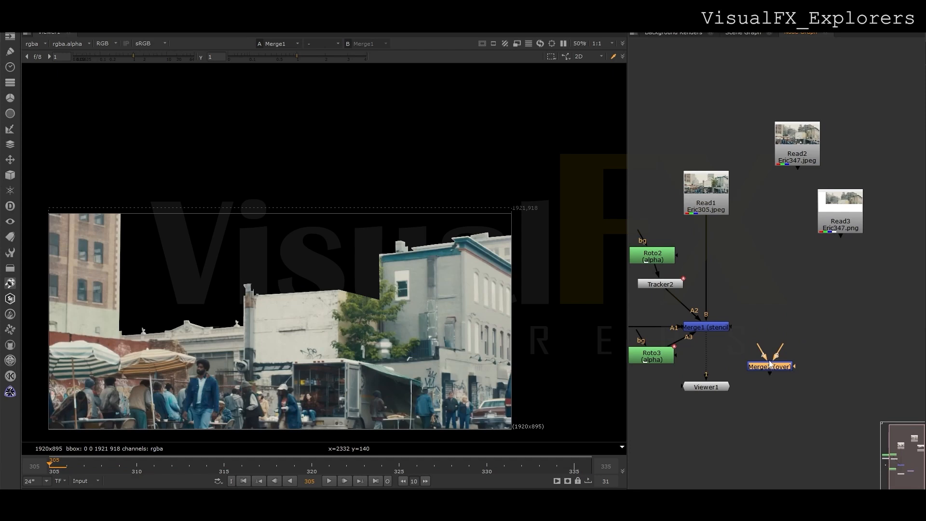
View the Read3 sky and Read2 building plates, then move Read2 beside Merge2.
{"action": "left_click", "coordinate": [840, 208]}
{"action": "key", "text": "1"}
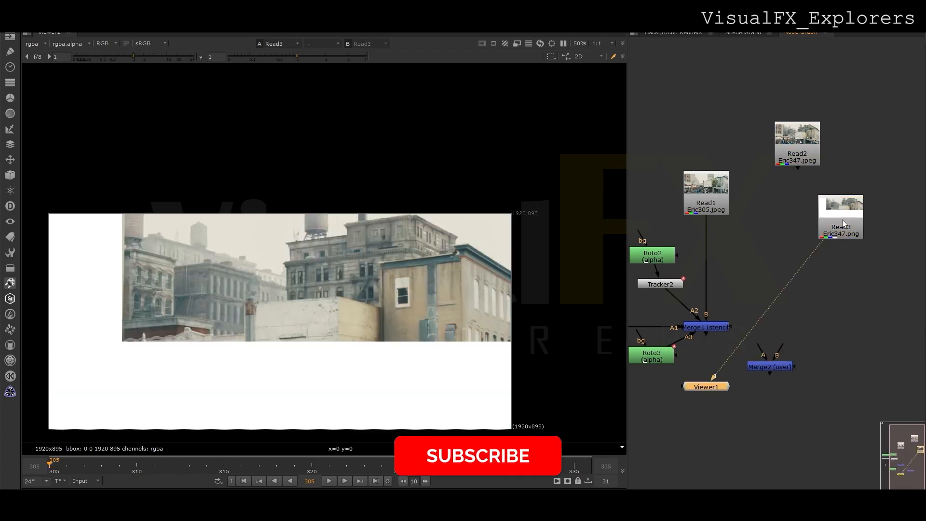
{"action": "left_click", "coordinate": [798, 152]}
{"action": "key", "text": "1"}
{"action": "left_click_drag", "start_coordinate": [838, 216], "coordinate": [875, 182]}
{"action": "left_click_drag", "start_coordinate": [797, 150], "coordinate": [837, 351]}
Load Merge1 on viewer input 1 and Read2 on input 2, toggling between them to compare.
{"action": "left_click", "coordinate": [716, 332]}
{"action": "key", "text": "1"}
{"action": "left_click", "coordinate": [822, 352]}
{"action": "key", "text": "2"}
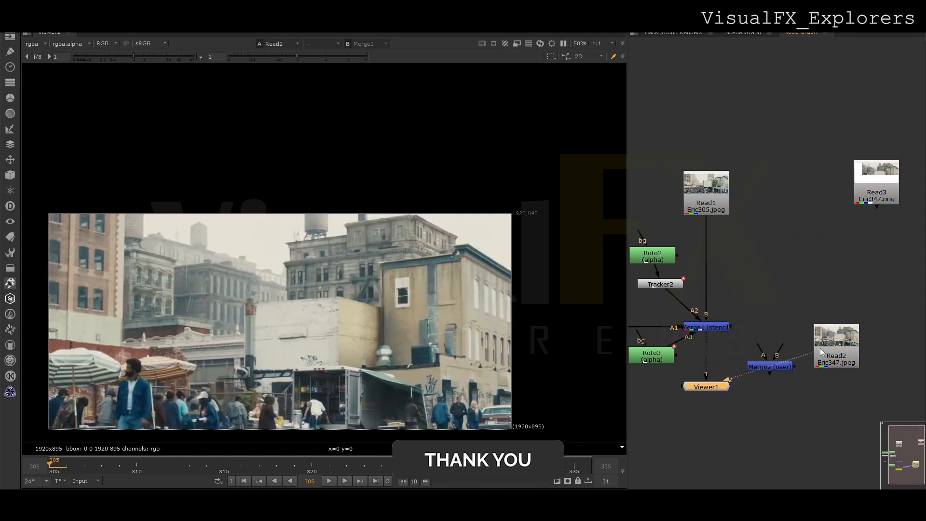
{"action": "key", "text": "1"}
{"action": "key", "text": "2"}
{"action": "key", "text": "1"}
{"action": "key", "text": "2"}
{"action": "key", "text": "1"}
{"action": "key", "text": "2"}
{"action": "key", "text": "1"}
{"action": "key", "text": "2"}
{"action": "key", "text": "1"}
{"action": "key", "text": "2"}
{"action": "scroll", "coordinate": [377, 289], "scroll_direction": "up", "scroll_amount": 8}
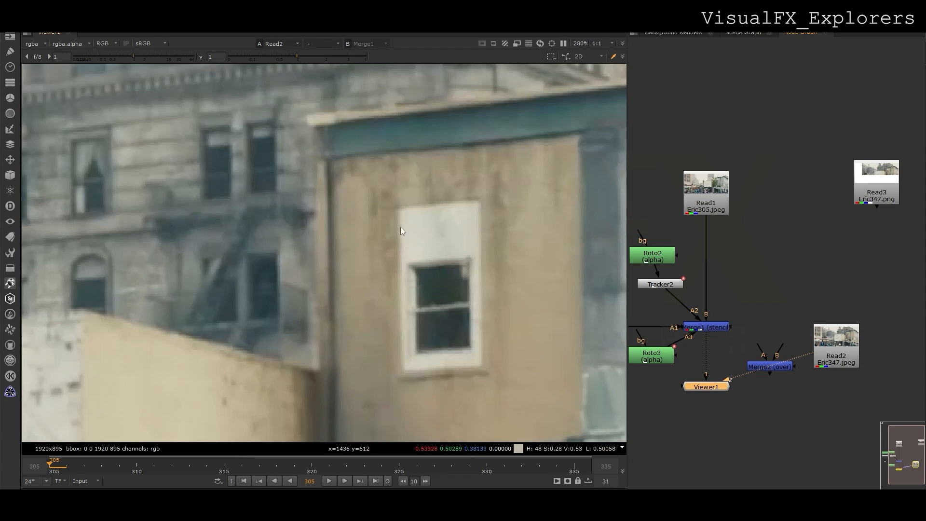
Add Transform1 after Read2 and sample the white window in the Merge1 view.
{"action": "left_click_drag", "start_coordinate": [399, 208], "coordinate": [483, 367], "text": "ctrl+shift"}
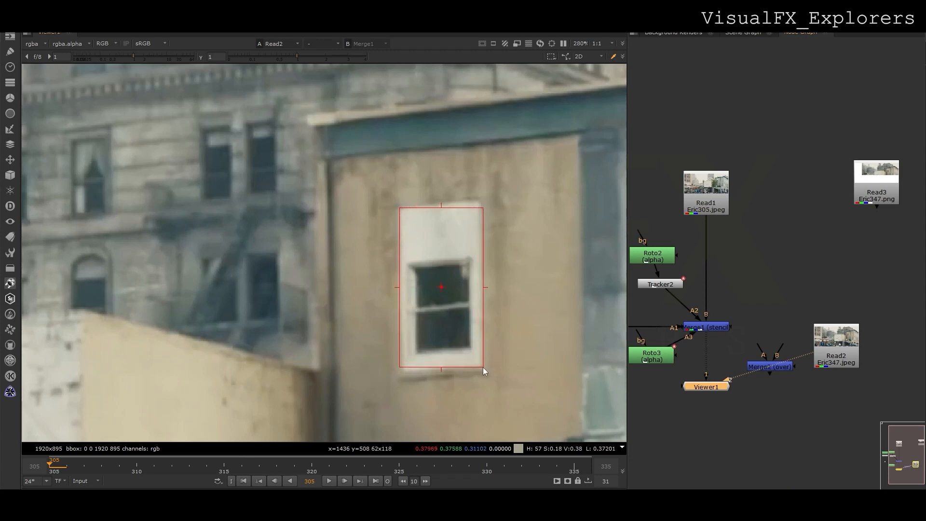
{"action": "left_click_drag", "start_coordinate": [771, 365], "coordinate": [762, 336]}
{"action": "key", "text": "t"}
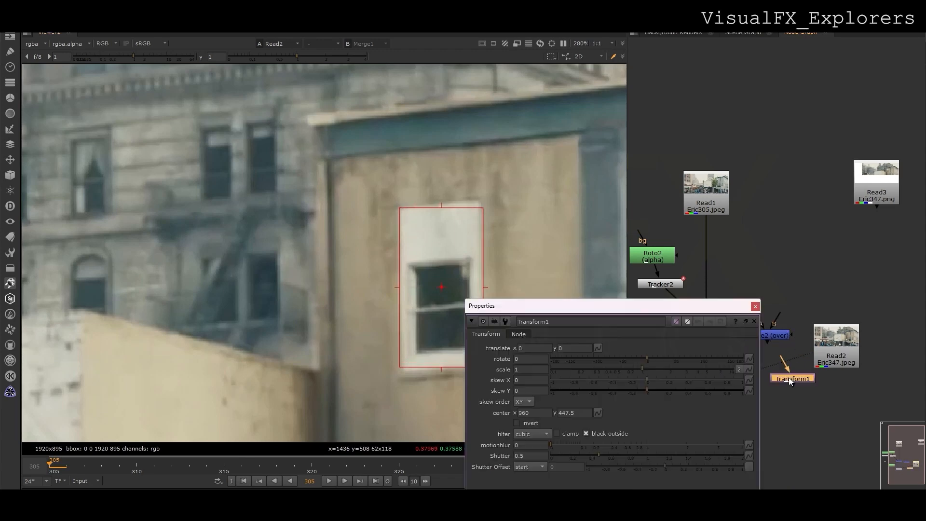
{"action": "middle_click_drag", "start_coordinate": [812, 360], "coordinate": [859, 283]}
{"action": "left_click", "coordinate": [755, 251]}
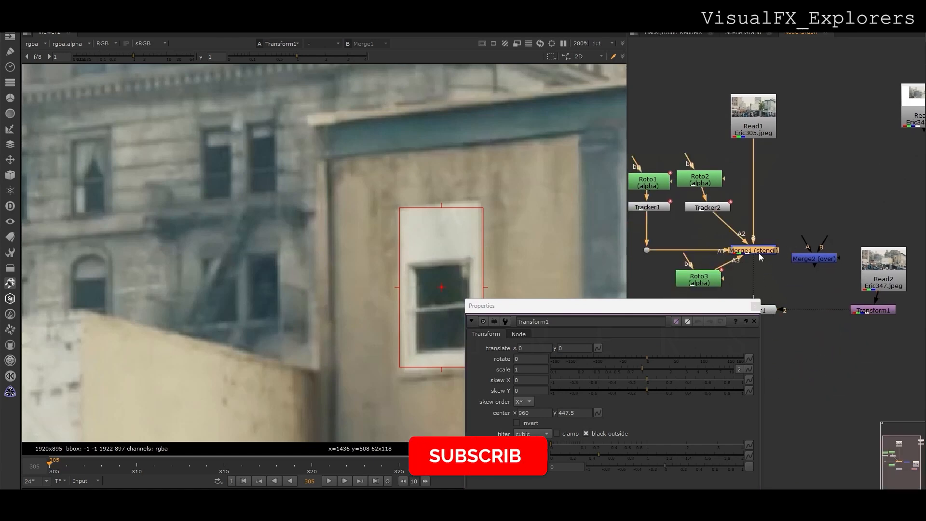
{"action": "key", "text": "1"}
{"action": "left_click_drag", "start_coordinate": [442, 287], "coordinate": [437, 247]}
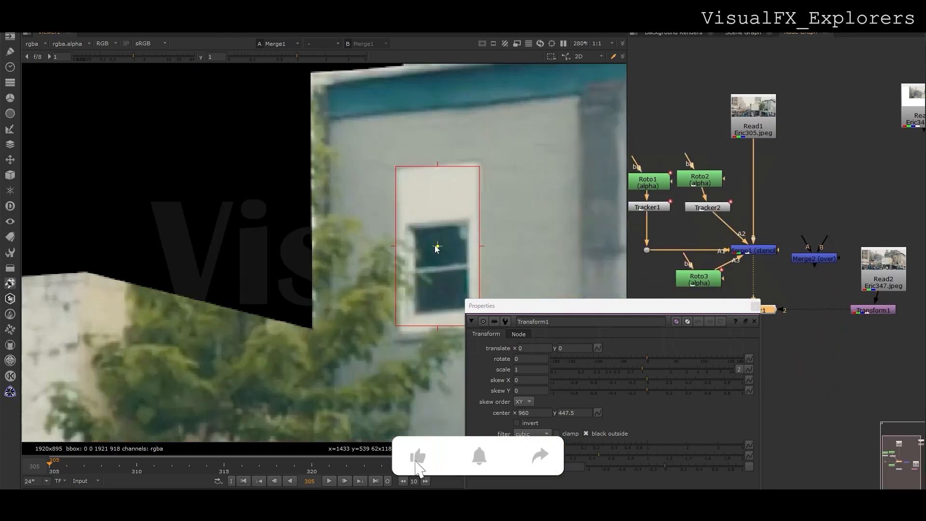
Centre Transform1 on the white window at 1444, 548, translated -0.8, 29.6.
{"action": "left_click_drag", "start_coordinate": [530, 305], "coordinate": [628, 359]}
{"action": "key", "text": "2"}
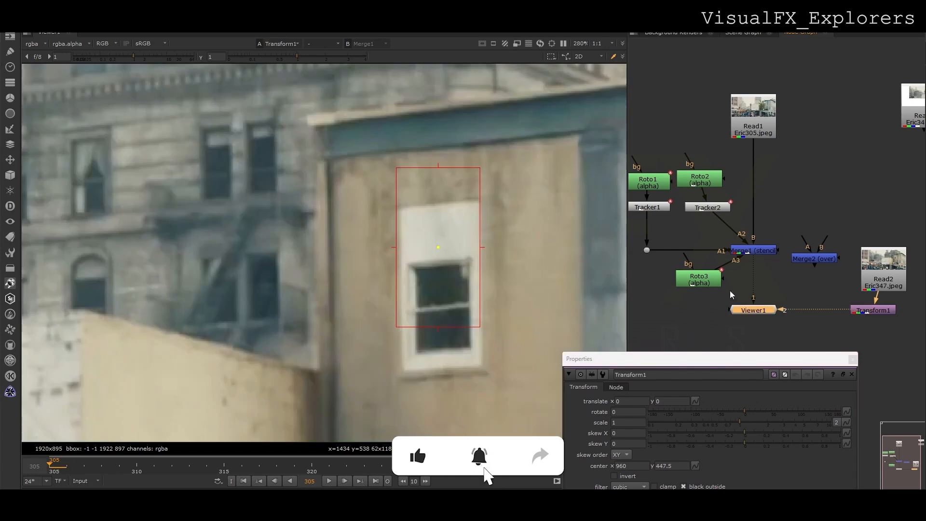
{"action": "scroll", "coordinate": [548, 268], "scroll_direction": "down", "scroll_amount": 1}
{"action": "left_click", "coordinate": [884, 311]}
{"action": "scroll", "coordinate": [461, 282], "scroll_direction": "down", "scroll_amount": 7}
{"action": "left_click_drag", "start_coordinate": [285, 324], "coordinate": [453, 255], "text": "ctrl"}
{"action": "scroll", "coordinate": [455, 290], "scroll_direction": "up", "scroll_amount": 7}
Wire Transform1 and Merge1 into the viewer to compare them.
{"action": "left_click_drag", "start_coordinate": [754, 284], "coordinate": [865, 311]}
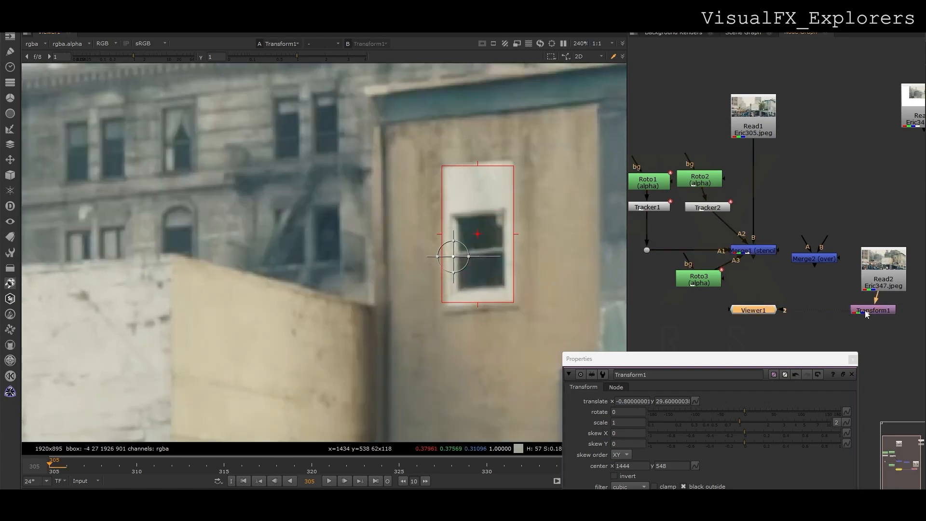
{"action": "left_click", "coordinate": [763, 254]}
{"action": "key", "text": "1"}
{"action": "left_click", "coordinate": [861, 308]}
Flip the viewer between Transform1 and Merge1 to check the window alignment.
{"action": "key", "text": "2"}
{"action": "key", "text": "1"}
{"action": "key", "text": "2"}
{"action": "key", "text": "1"}
{"action": "key", "text": "2"}
Create Merge3 below Merge1 with its B input on Merge1, trying the mask operation.
{"action": "scroll", "coordinate": [786, 306], "scroll_direction": "down", "scroll_amount": 2}
{"action": "middle_click_drag", "start_coordinate": [787, 306], "coordinate": [769, 257]}
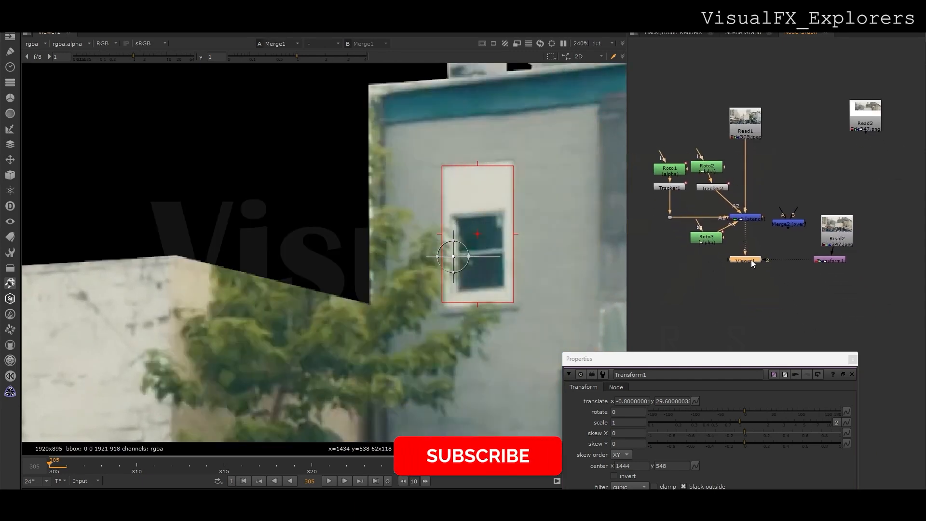
{"action": "left_click_drag", "start_coordinate": [751, 260], "coordinate": [708, 306]}
{"action": "left_click", "coordinate": [743, 261]}
{"action": "key", "text": "m"}
{"action": "left_click_drag", "start_coordinate": [748, 248], "coordinate": [756, 223]}
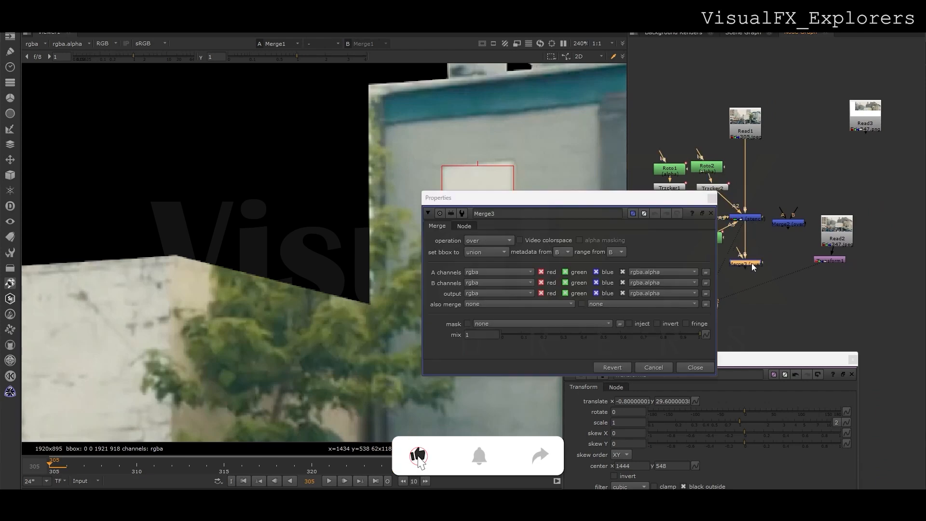
{"action": "key", "text": "1"}
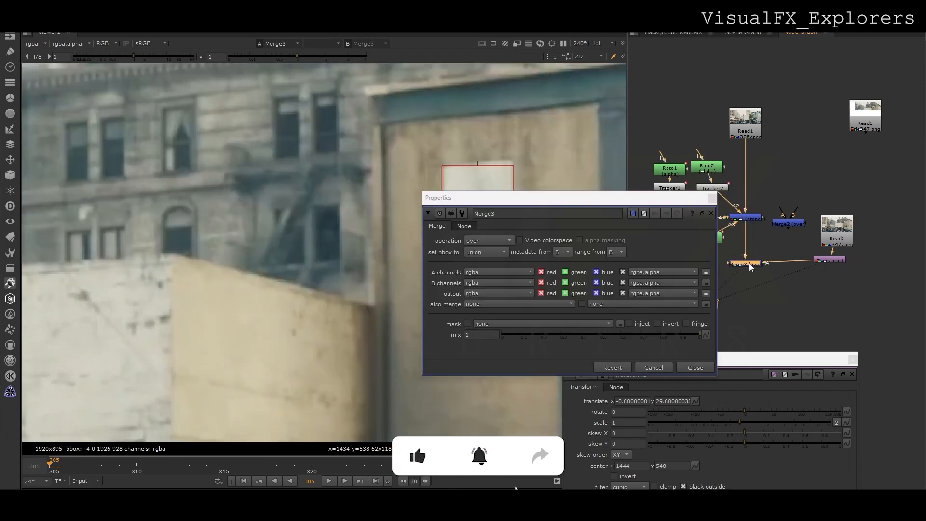
{"action": "left_click", "coordinate": [489, 241]}
{"action": "left_click", "coordinate": [491, 172]}
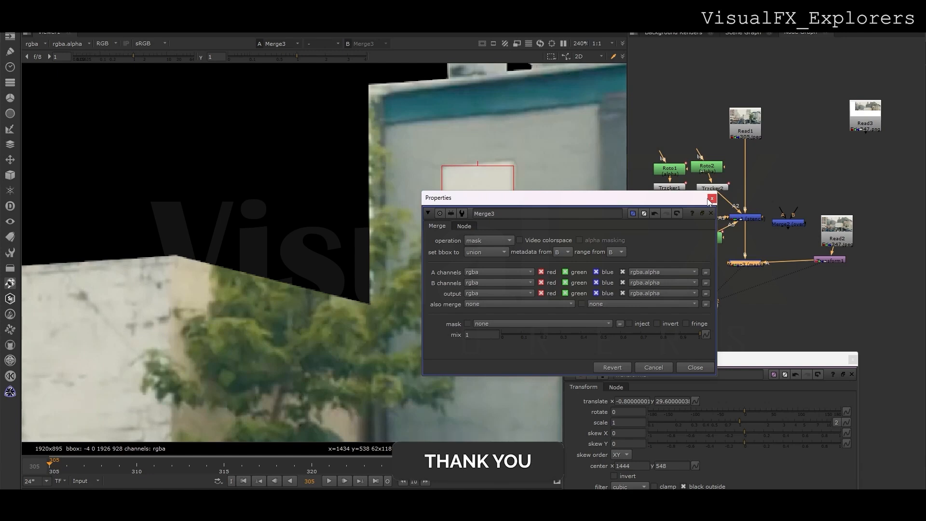
{"action": "left_click", "coordinate": [712, 198]}
{"action": "left_click_drag", "start_coordinate": [820, 279], "coordinate": [818, 285]}
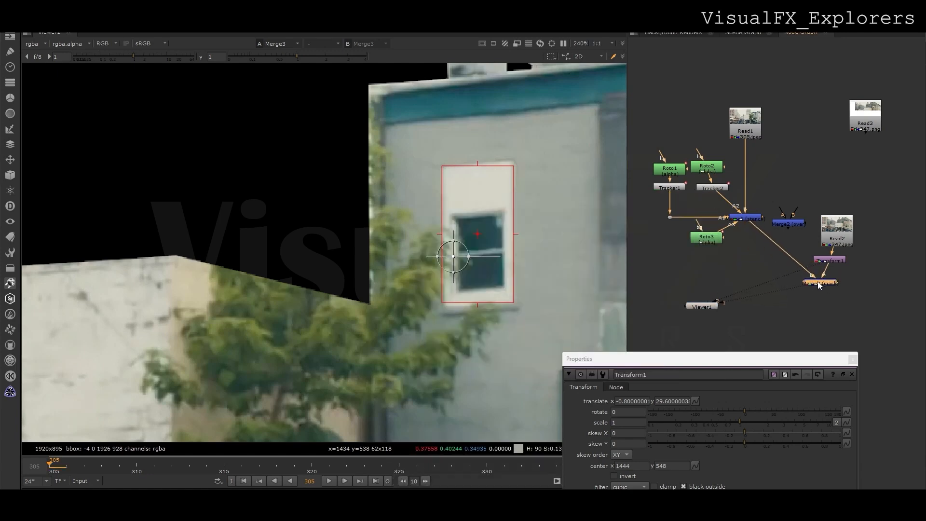
Rewire Merge3 so B takes Merge1 and A takes Transform1.
{"action": "key", "text": "shift+x"}
{"action": "left_click", "coordinate": [822, 284]}
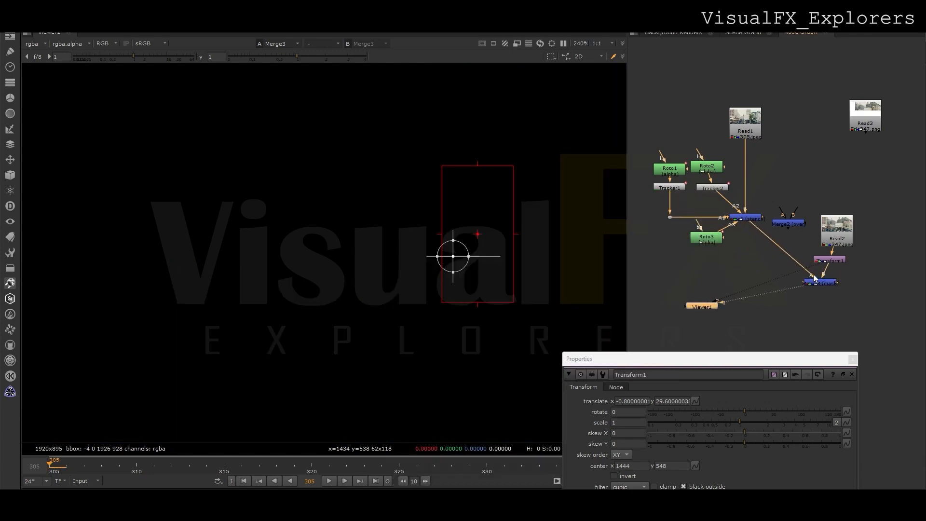
{"action": "left_click_drag", "start_coordinate": [829, 285], "coordinate": [746, 219]}
{"action": "left_click_drag", "start_coordinate": [736, 257], "coordinate": [826, 265]}
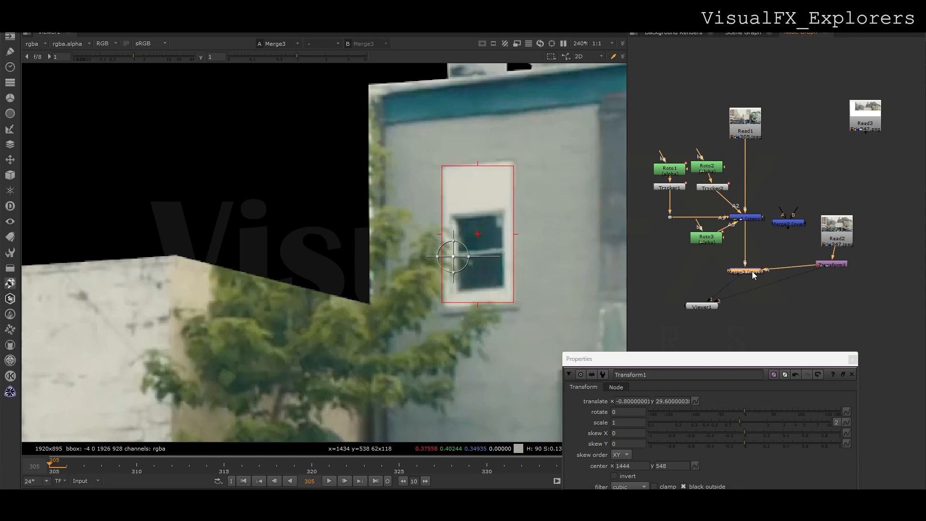
{"action": "scroll", "coordinate": [821, 267], "scroll_direction": "down", "scroll_amount": 2}
{"action": "scroll", "coordinate": [333, 241], "scroll_direction": "down", "scroll_amount": 3}
{"action": "left_click", "coordinate": [838, 267]}
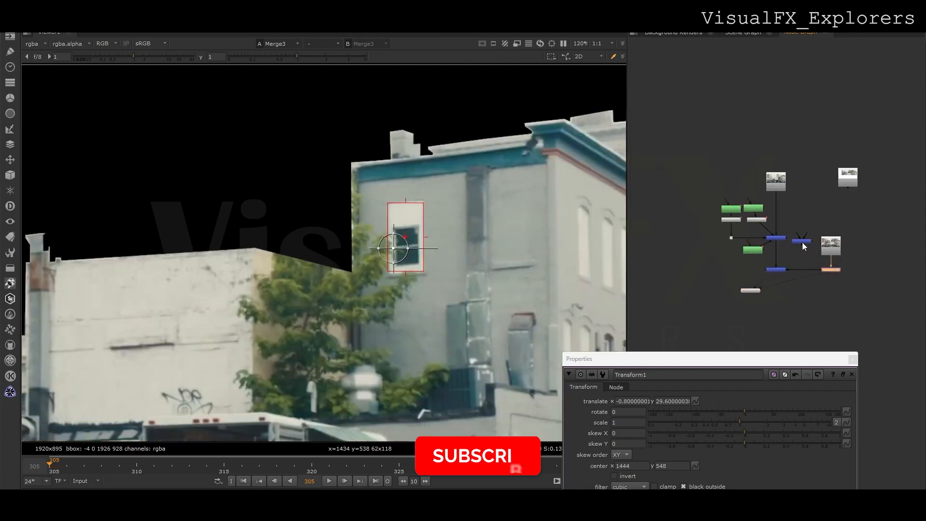
{"action": "scroll", "coordinate": [796, 225], "scroll_direction": "up", "scroll_amount": 5}
Set Merge3's operation back to over and route its A pipe below Transform1.
{"action": "left_click", "coordinate": [681, 208]}
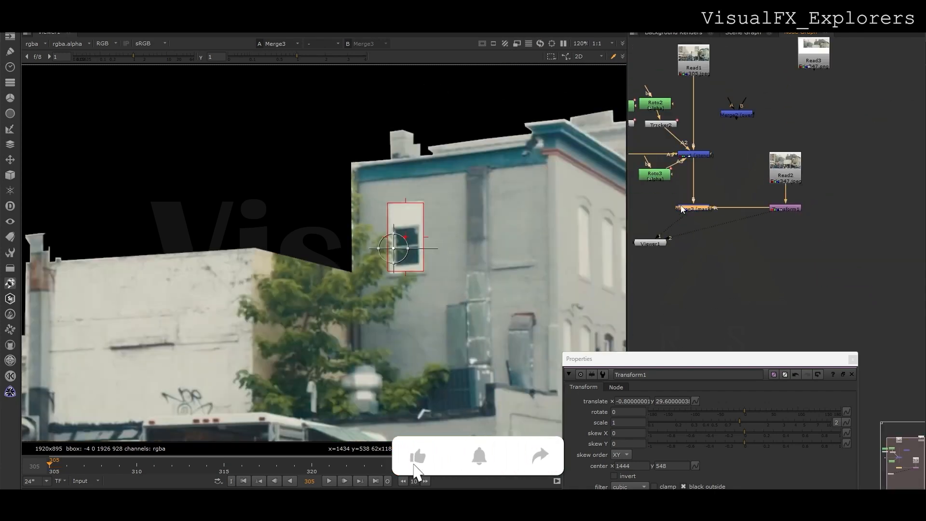
{"action": "double_click", "coordinate": [682, 208]}
{"action": "left_click", "coordinate": [474, 240]}
{"action": "left_click", "coordinate": [488, 312]}
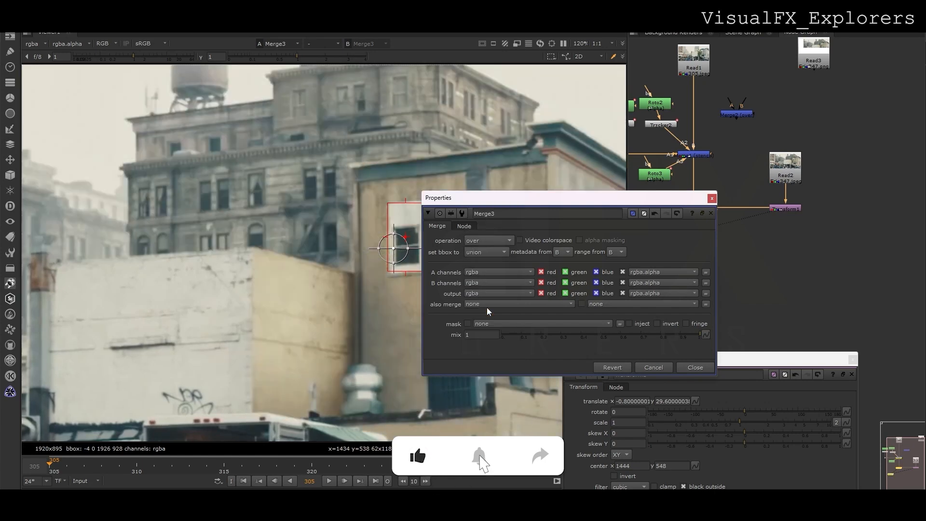
{"action": "left_click", "coordinate": [712, 199]}
{"action": "left_click_drag", "start_coordinate": [692, 232], "coordinate": [692, 278]}
{"action": "left_click_drag", "start_coordinate": [748, 245], "coordinate": [785, 278], "text": "ctrl"}
Add Merge4 and Roto4, placing Roto4 to the right of Merge4.
{"action": "left_click", "coordinate": [775, 244]}
{"action": "key", "text": "m"}
{"action": "key", "text": "o"}
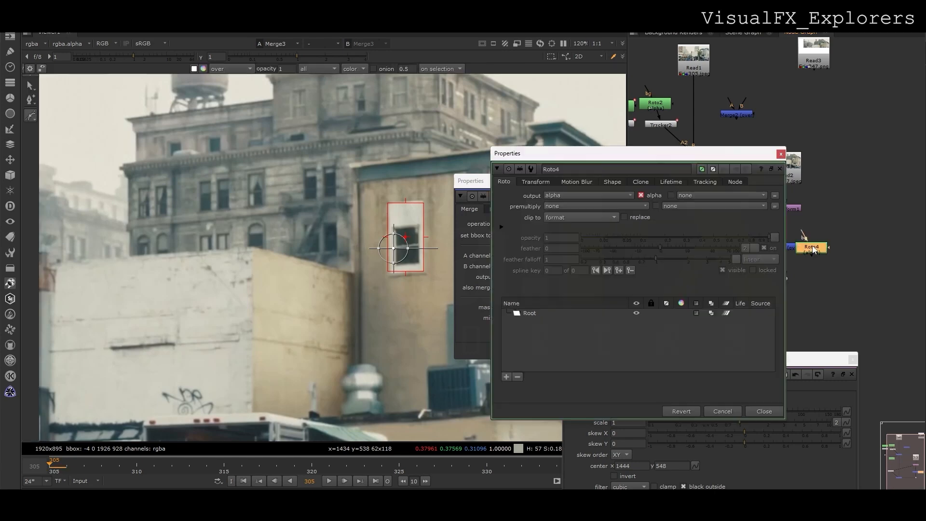
{"action": "left_click_drag", "start_coordinate": [738, 155], "coordinate": [694, 226]}
{"action": "left_click_drag", "start_coordinate": [813, 243], "coordinate": [849, 241]}
{"action": "middle_click_drag", "start_coordinate": [309, 269], "coordinate": [322, 222]}
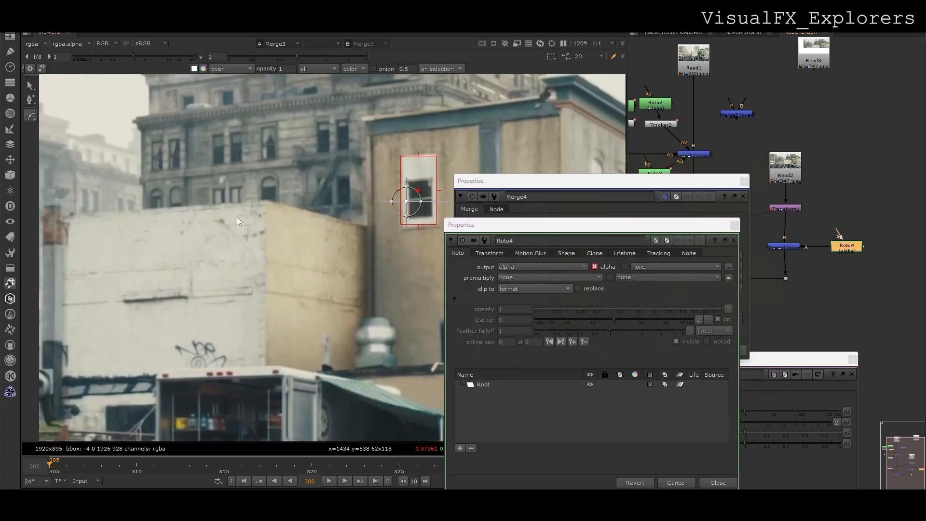
Trace the left rooflines with Roto4 points up to the tall building's top corner.
{"action": "left_click", "coordinate": [125, 210]}
{"action": "left_click", "coordinate": [263, 199]}
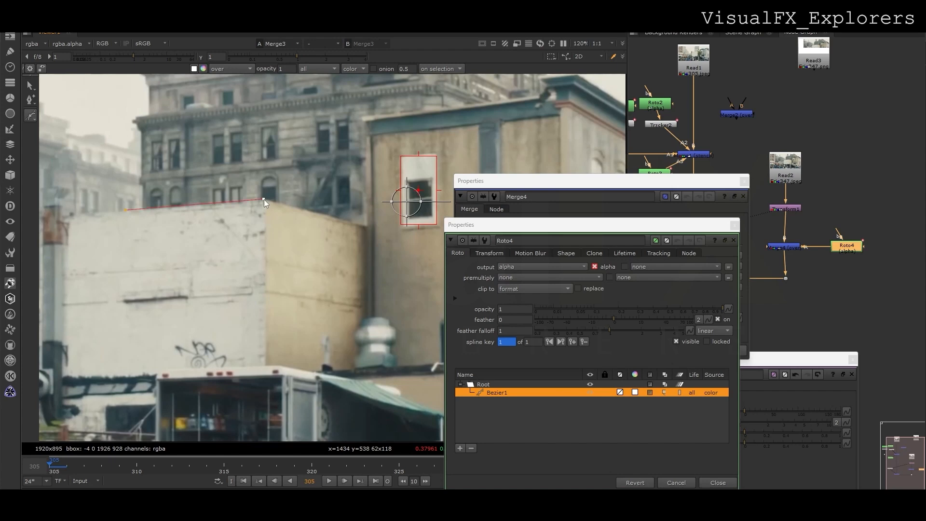
{"action": "left_click", "coordinate": [363, 224]}
{"action": "left_click", "coordinate": [367, 120]}
{"action": "scroll", "coordinate": [368, 119], "scroll_direction": "up", "scroll_amount": 5}
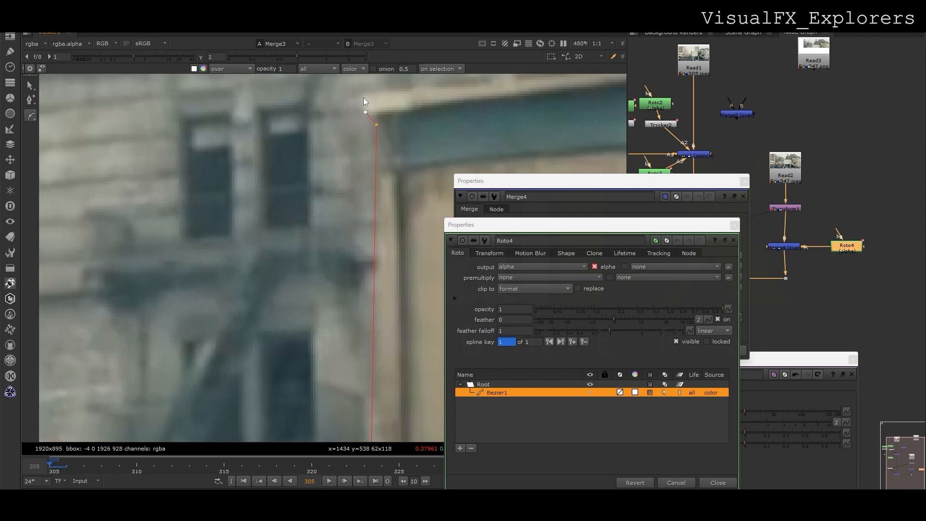
{"action": "left_click", "coordinate": [363, 97]}
{"action": "scroll", "coordinate": [386, 131], "scroll_direction": "down", "scroll_amount": 5}
Continue the Bezier along the right roof corners and the truck's top edge, then close it.
{"action": "middle_click_drag", "start_coordinate": [502, 113], "coordinate": [166, 185]}
{"action": "scroll", "coordinate": [347, 143], "scroll_direction": "up", "scroll_amount": 1}
{"action": "left_click", "coordinate": [331, 151]}
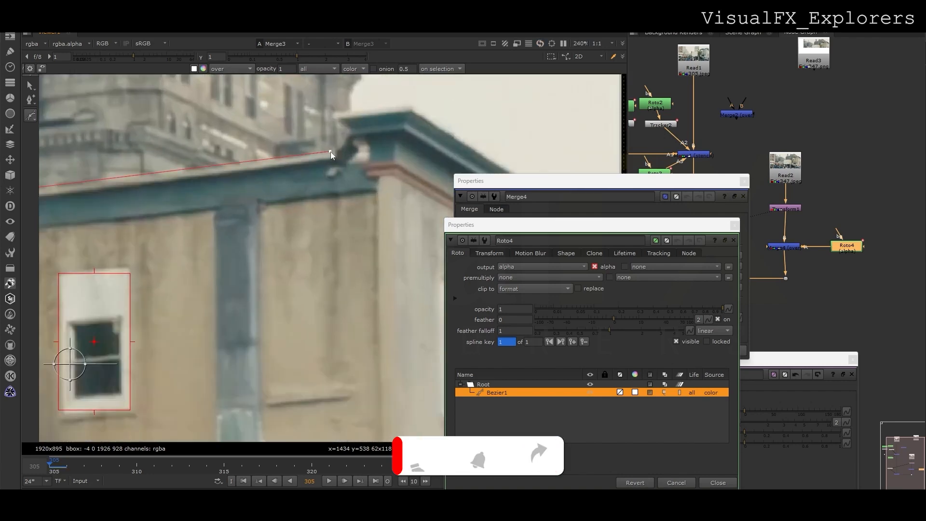
{"action": "left_click_drag", "start_coordinate": [331, 152], "coordinate": [334, 152]}
{"action": "left_click", "coordinate": [393, 148]}
{"action": "scroll", "coordinate": [390, 212], "scroll_direction": "down", "scroll_amount": 4}
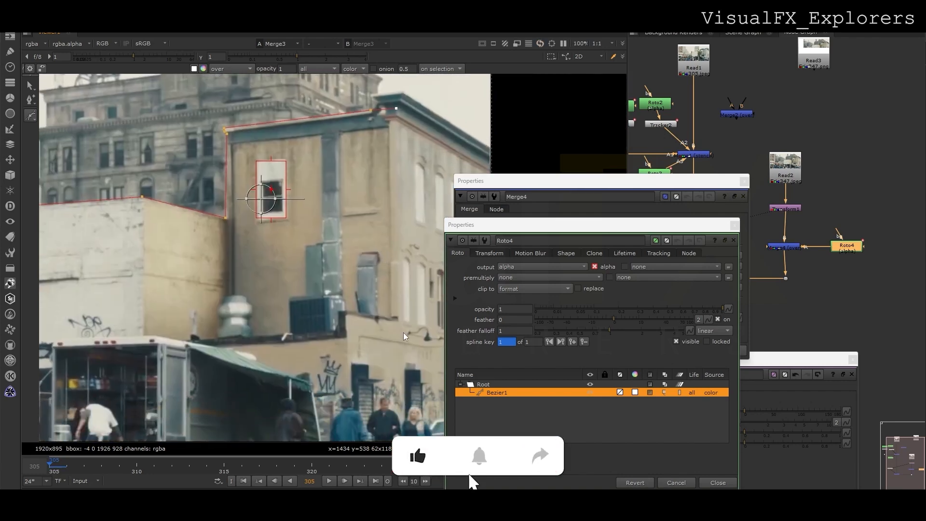
{"action": "left_click", "coordinate": [398, 340]}
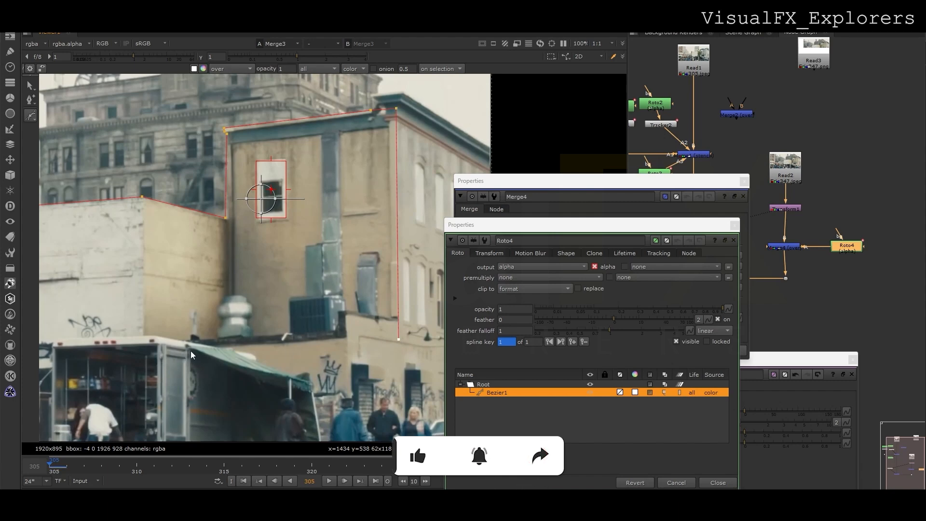
{"action": "left_click", "coordinate": [207, 344]}
{"action": "left_click", "coordinate": [144, 343]}
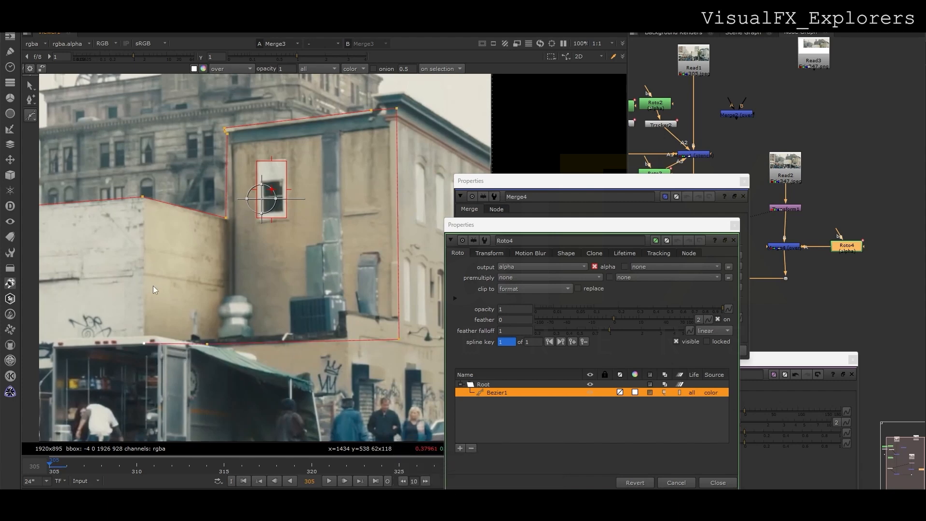
{"action": "left_click", "coordinate": [139, 333]}
{"action": "left_click", "coordinate": [130, 199]}
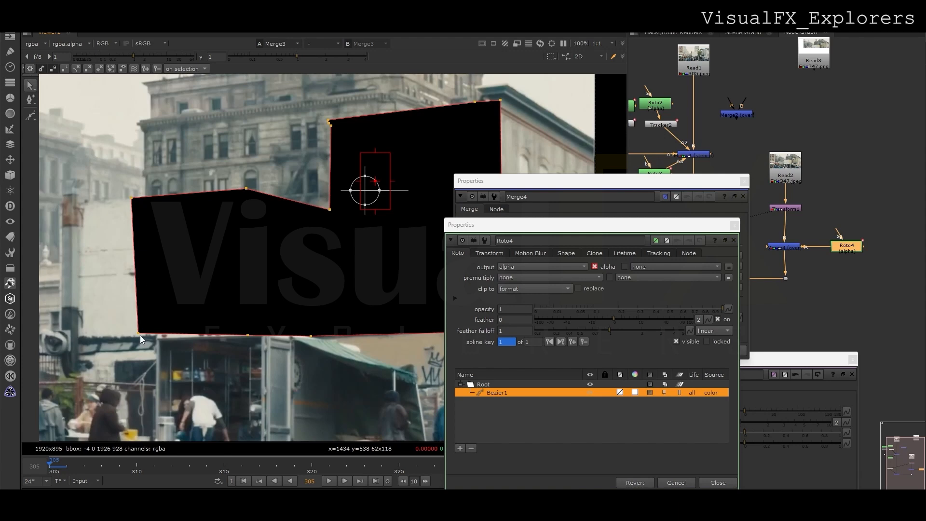
Set Merge4's operation to mask and close the Merge4 and Roto4 properties.
{"action": "left_click", "coordinate": [511, 212]}
{"action": "left_click", "coordinate": [520, 224]}
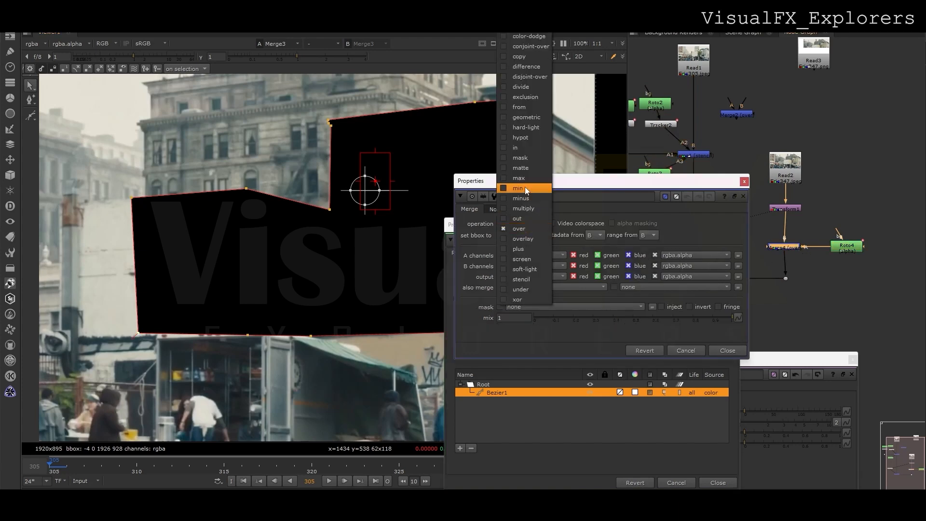
{"action": "left_click", "coordinate": [531, 158]}
{"action": "left_click", "coordinate": [743, 196]}
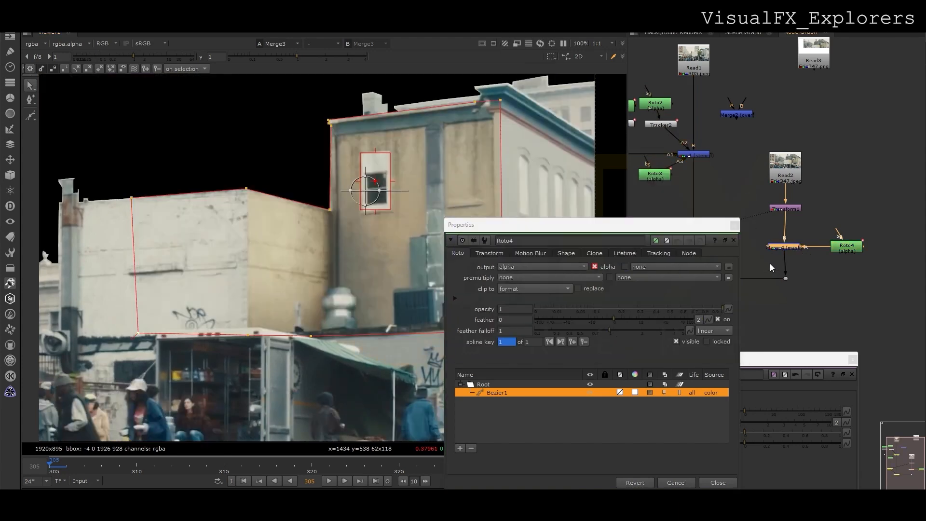
{"action": "left_click", "coordinate": [735, 226]}
{"action": "middle_click_drag", "start_coordinate": [644, 125], "coordinate": [685, 128]}
{"action": "left_click", "coordinate": [664, 127]}
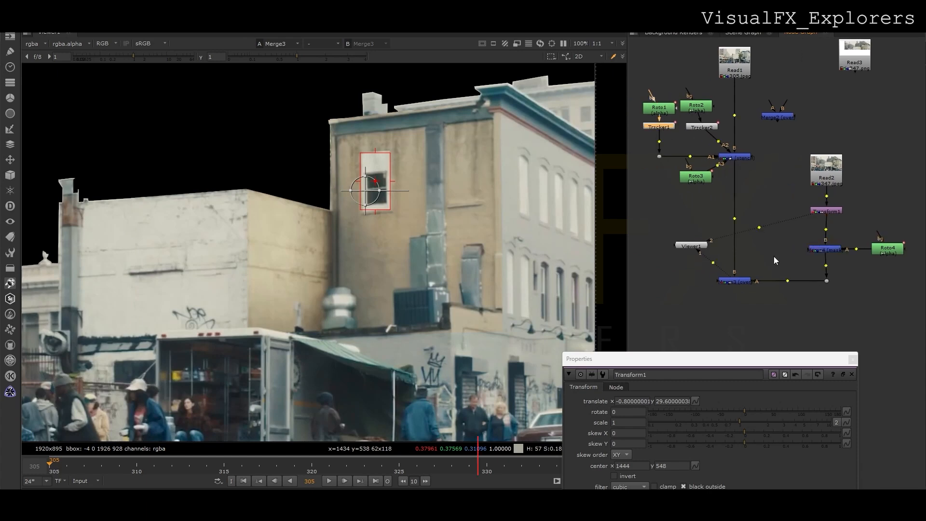
Paste a copy of Tracker1 as Tracker3 below Merge4 and close the Transform properties.
{"action": "key", "text": "ctrl+c"}
{"action": "left_click", "coordinate": [801, 262]}
{"action": "key", "text": "ctrl+v"}
{"action": "left_click_drag", "start_coordinate": [804, 261], "coordinate": [826, 264]}
{"action": "left_click", "coordinate": [692, 245]}
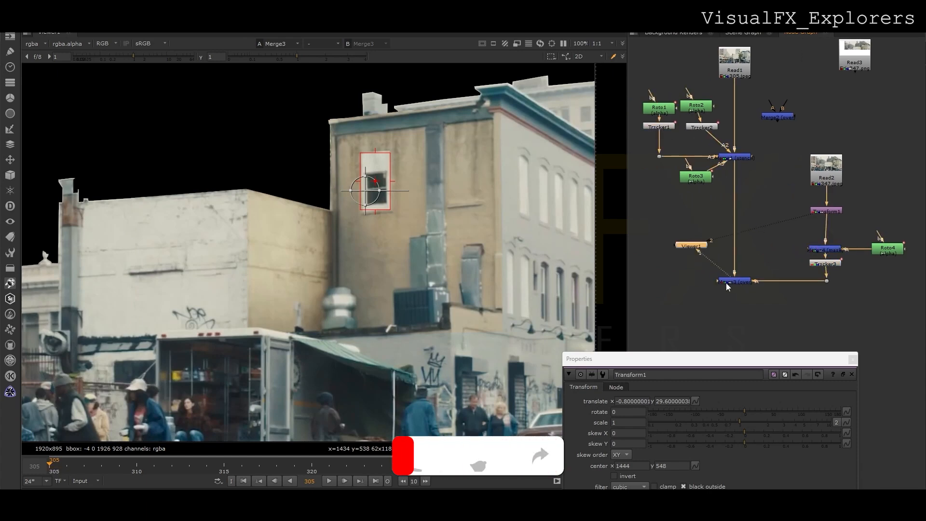
{"action": "left_click", "coordinate": [853, 359]}
Play the shot, return to frame 305, and move Viewer1 and Read3 down.
{"action": "scroll", "coordinate": [176, 291], "scroll_direction": "down", "scroll_amount": 2}
{"action": "left_click", "coordinate": [328, 482]}
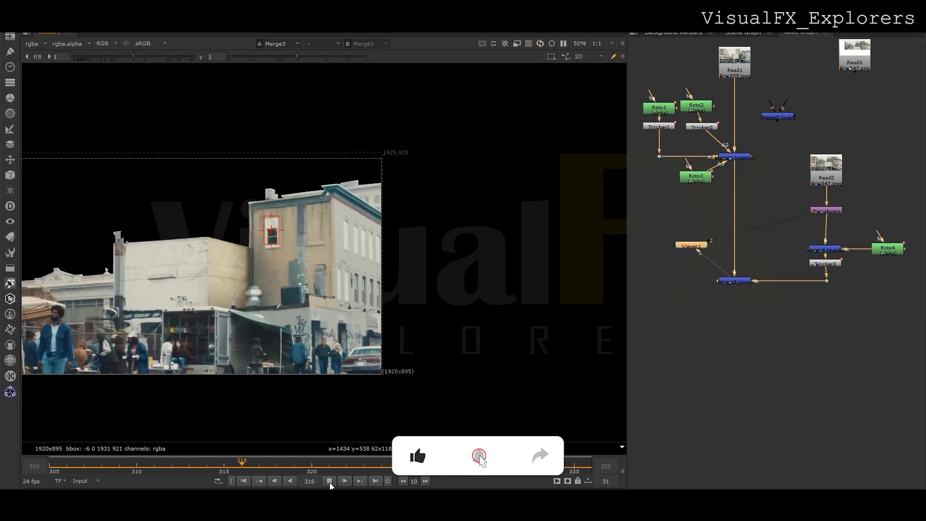
{"action": "left_click", "coordinate": [330, 483]}
{"action": "left_click_drag", "start_coordinate": [101, 471], "coordinate": [52, 470]}
{"action": "left_click_drag", "start_coordinate": [693, 253], "coordinate": [748, 359]}
{"action": "left_click_drag", "start_coordinate": [856, 68], "coordinate": [868, 320]}
Add a Premult1 node after the Read3 sky plate and view it.
{"action": "key", "text": "1"}
{"action": "key", "text": "Tab"}
{"action": "type", "text": "prem"}
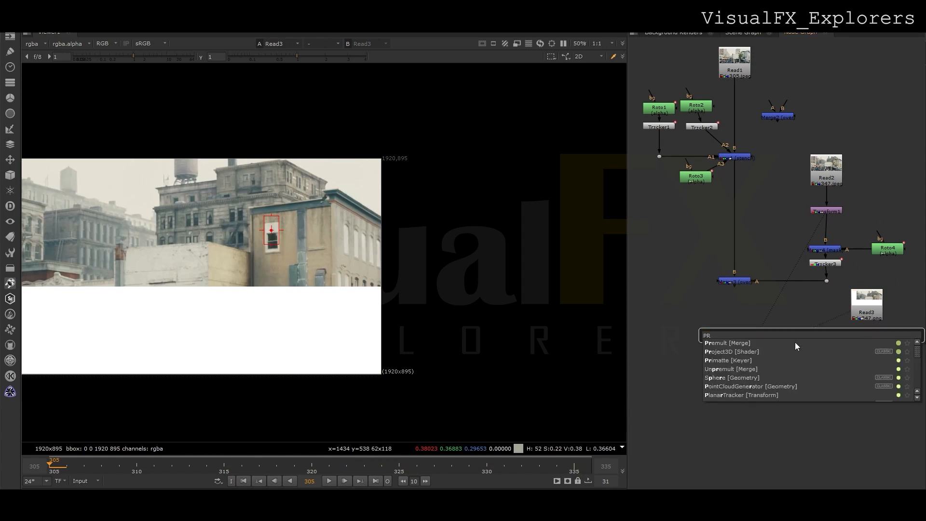
{"action": "key", "text": "Return"}
{"action": "key", "text": "1"}
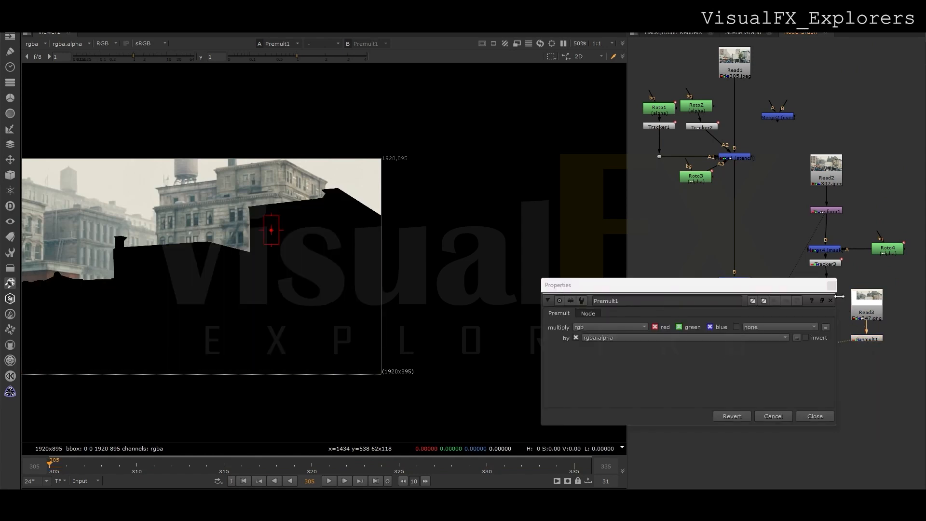
{"action": "left_click", "coordinate": [832, 286]}
Create Merge5 with B from Premult1 and A from Merge3, and view the result.
{"action": "key", "text": "m"}
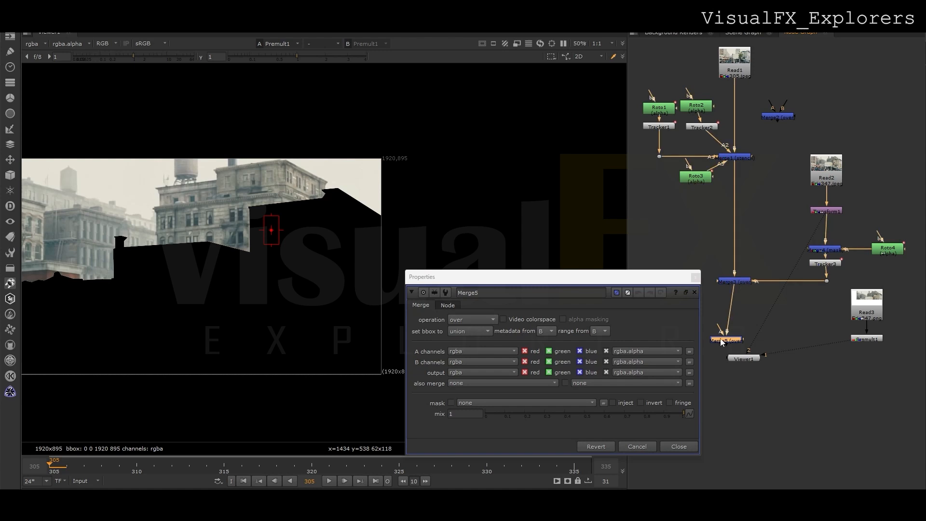
{"action": "left_click_drag", "start_coordinate": [823, 325], "coordinate": [867, 339]}
{"action": "left_click_drag", "start_coordinate": [721, 328], "coordinate": [734, 282]}
{"action": "left_click_drag", "start_coordinate": [729, 341], "coordinate": [734, 341]}
{"action": "key", "text": "1"}
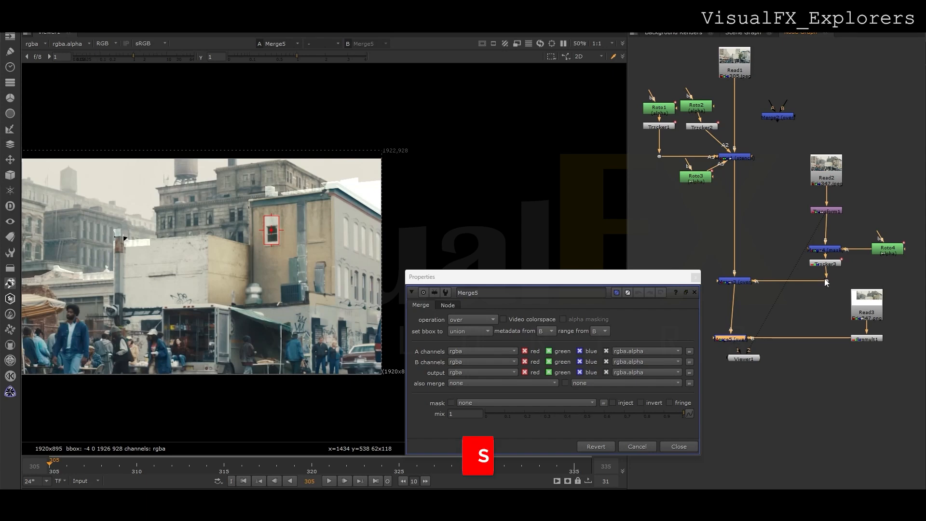
{"action": "left_click", "coordinate": [827, 212]}
Paste a copy of Transform1 and park it unconnected in the graph.
{"action": "key", "text": "ctrl+c"}
{"action": "left_click", "coordinate": [828, 317]}
{"action": "key", "text": "ctrl+v"}
{"action": "left_click_drag", "start_coordinate": [860, 332], "coordinate": [866, 332]}
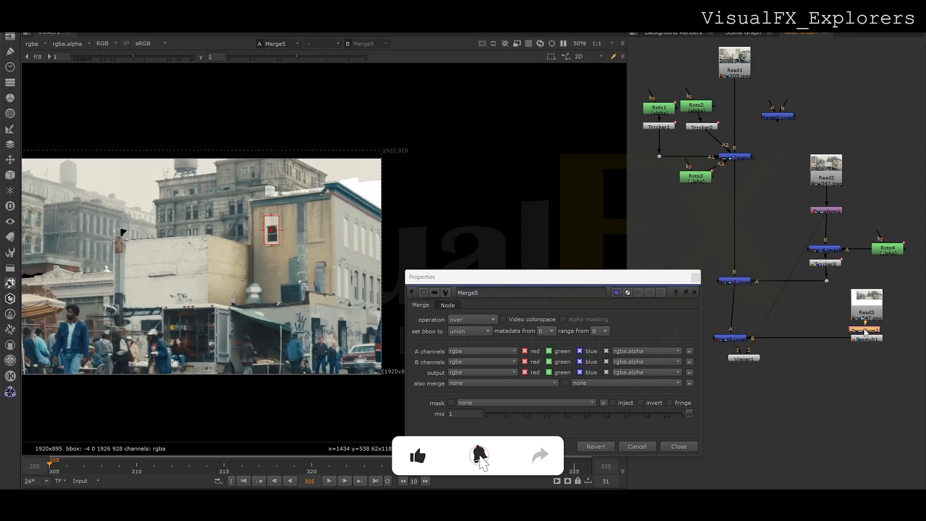
{"action": "left_click_drag", "start_coordinate": [866, 332], "coordinate": [888, 189]}
View the transform copy, Merge3 and Merge5, then the original Read1 street plate.
{"action": "key", "text": "1"}
{"action": "left_click", "coordinate": [732, 279]}
{"action": "key", "text": "1"}
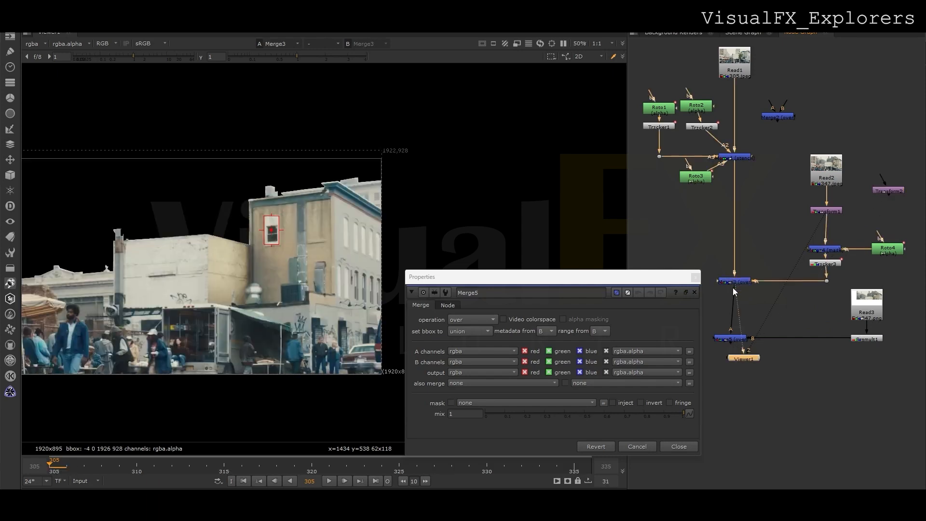
{"action": "left_click", "coordinate": [729, 340]}
{"action": "key", "text": "1"}
{"action": "left_click", "coordinate": [729, 340]}
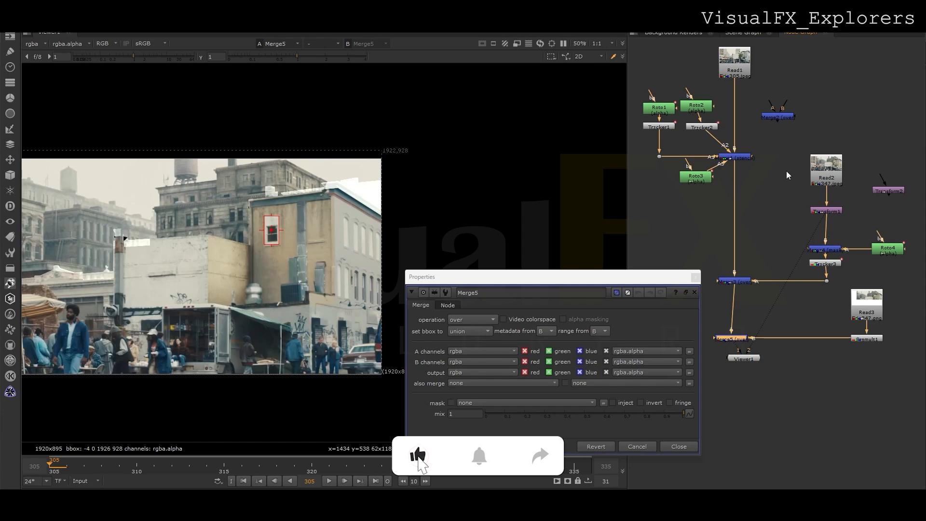
{"action": "left_click", "coordinate": [739, 65]}
{"action": "key", "text": "1"}
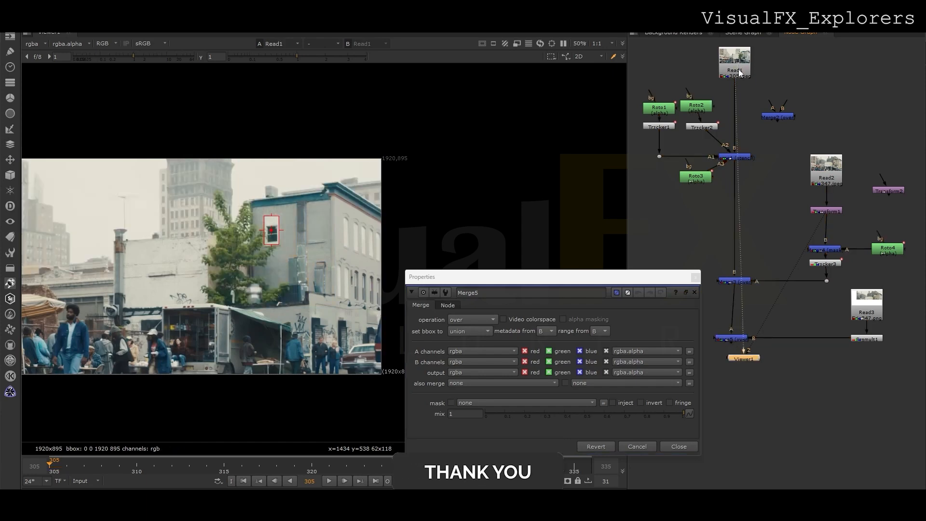
Drag Roto1's Bezier1 roof points down onto the blue cornice edge.
{"action": "double_click", "coordinate": [664, 112]}
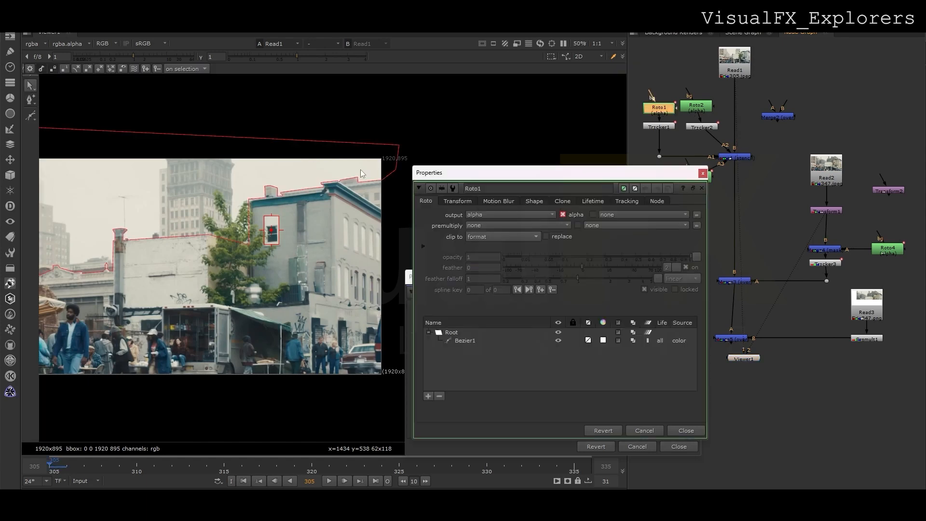
{"action": "scroll", "coordinate": [276, 197], "scroll_direction": "up", "scroll_amount": 6}
{"action": "left_click", "coordinate": [285, 218]}
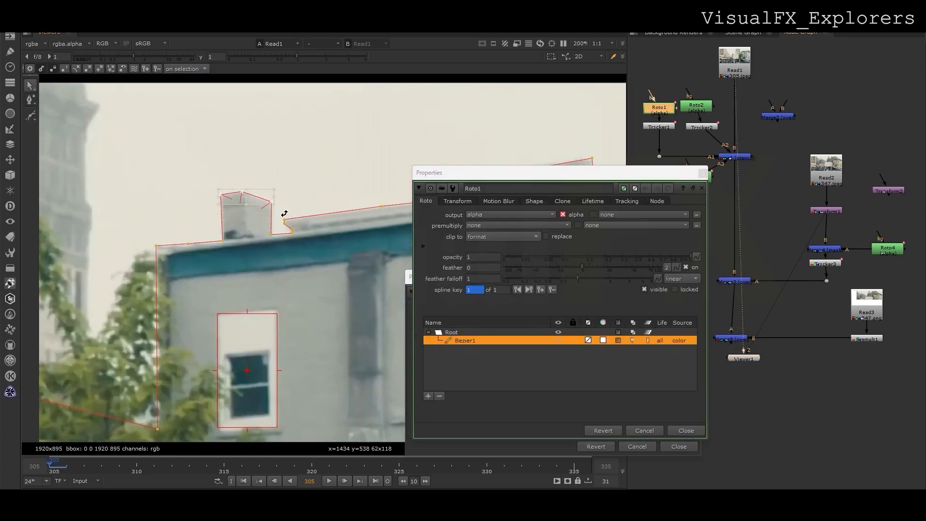
{"action": "middle_click_drag", "start_coordinate": [310, 227], "coordinate": [95, 253]}
{"action": "scroll", "coordinate": [155, 227], "scroll_direction": "down", "scroll_amount": 2}
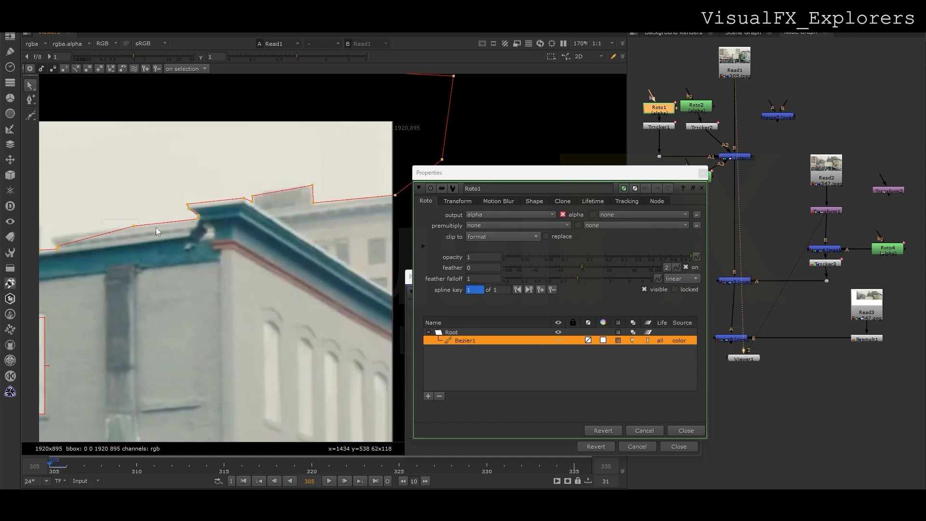
{"action": "left_click_drag", "start_coordinate": [199, 219], "coordinate": [196, 231]}
{"action": "middle_click_drag", "start_coordinate": [127, 243], "coordinate": [205, 244]}
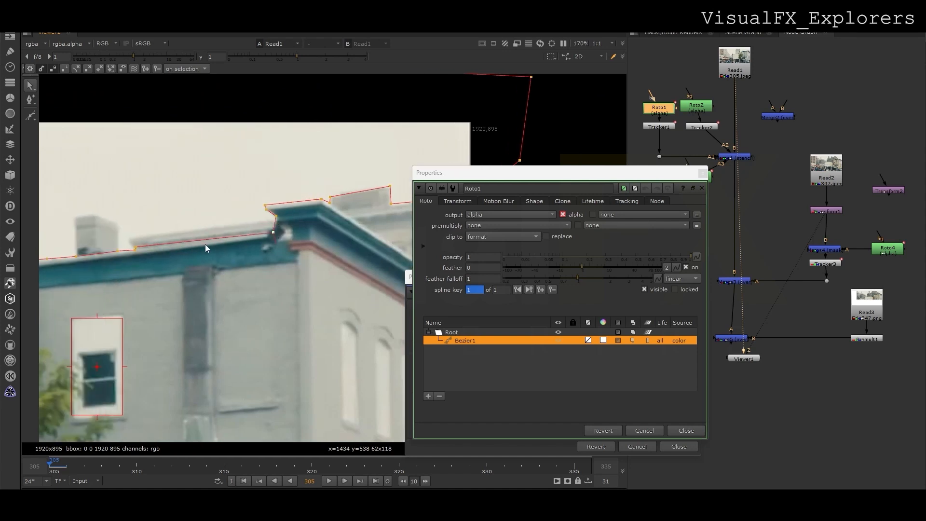
{"action": "left_click_drag", "start_coordinate": [152, 245], "coordinate": [114, 253]}
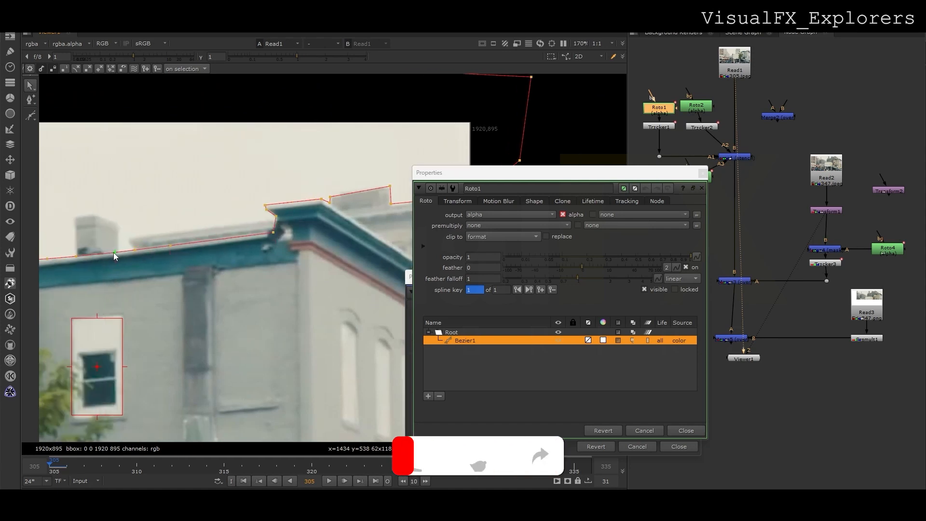
{"action": "middle_click_drag", "start_coordinate": [266, 212], "coordinate": [133, 243]}
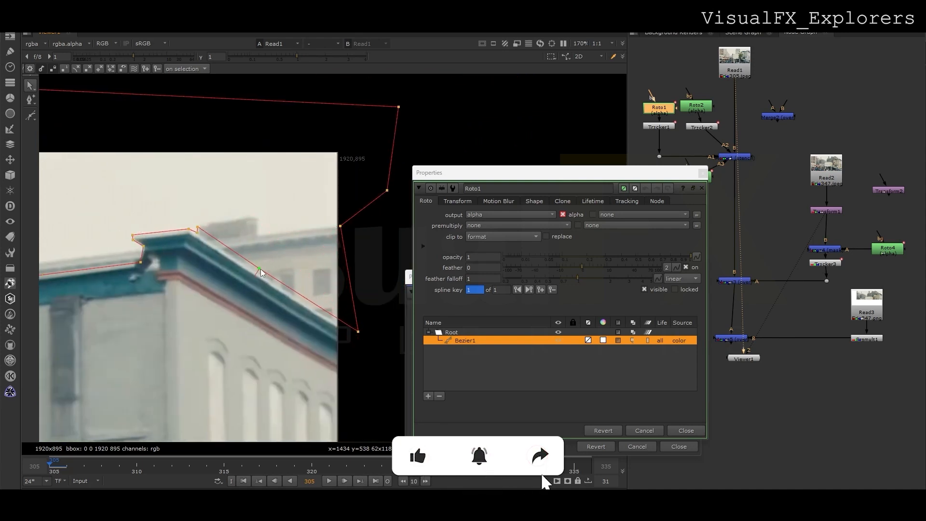
{"action": "left_click_drag", "start_coordinate": [261, 269], "coordinate": [272, 282]}
{"action": "mouse_move", "coordinate": [199, 228]}
{"action": "left_mouse_down"}
{"action": "mouse_move", "coordinate": [218, 246]}
{"action": "mouse_move", "coordinate": [198, 236]}
{"action": "left_mouse_up"}
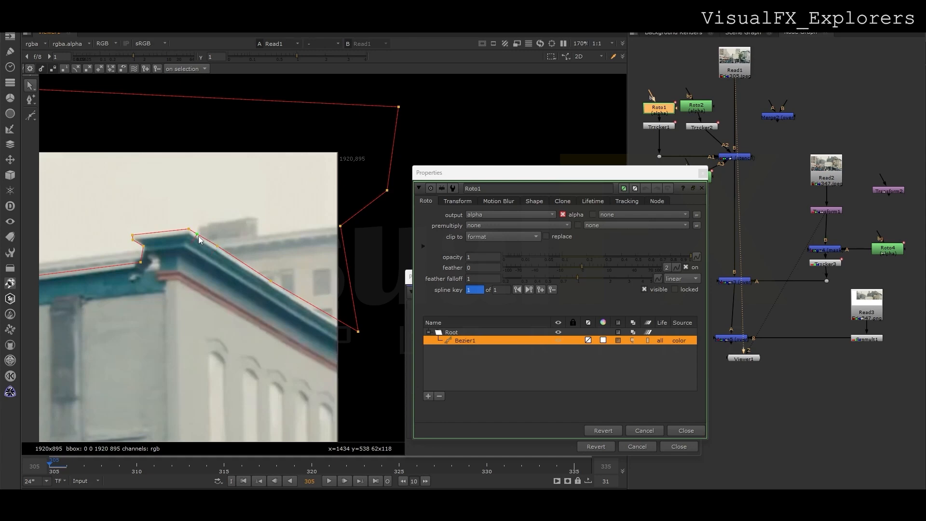
{"action": "scroll", "coordinate": [349, 247], "scroll_direction": "down", "scroll_amount": 6}
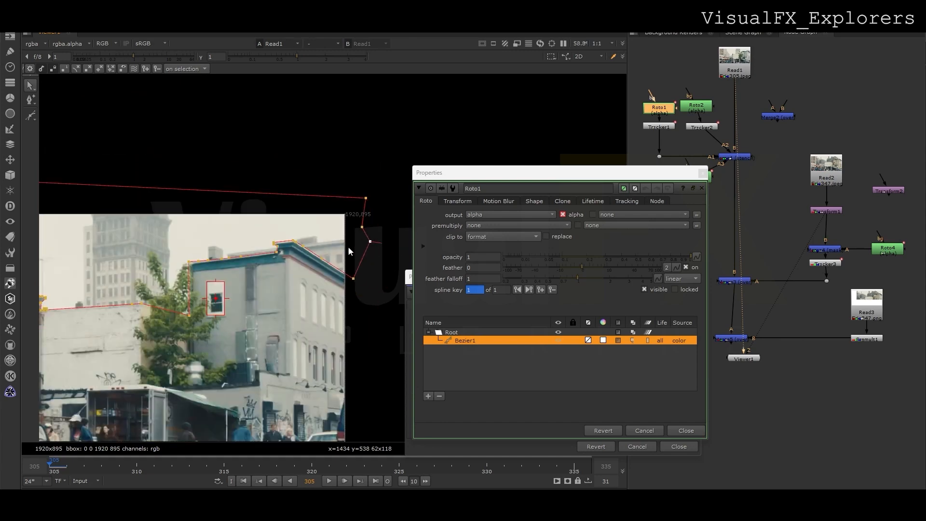
{"action": "scroll", "coordinate": [221, 268], "scroll_direction": "up", "scroll_amount": 6}
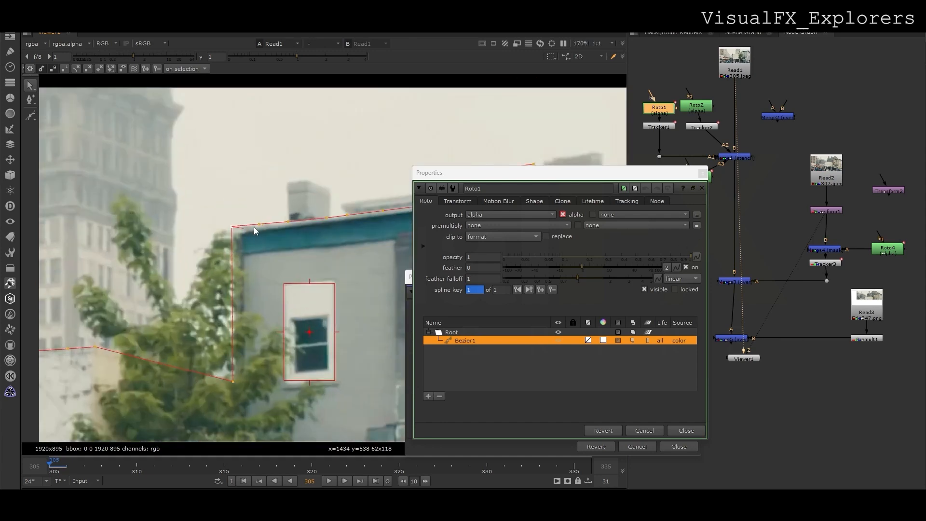
Close the Roto1 settings and bring Merge5's final composite back into view.
{"action": "left_click", "coordinate": [703, 172]}
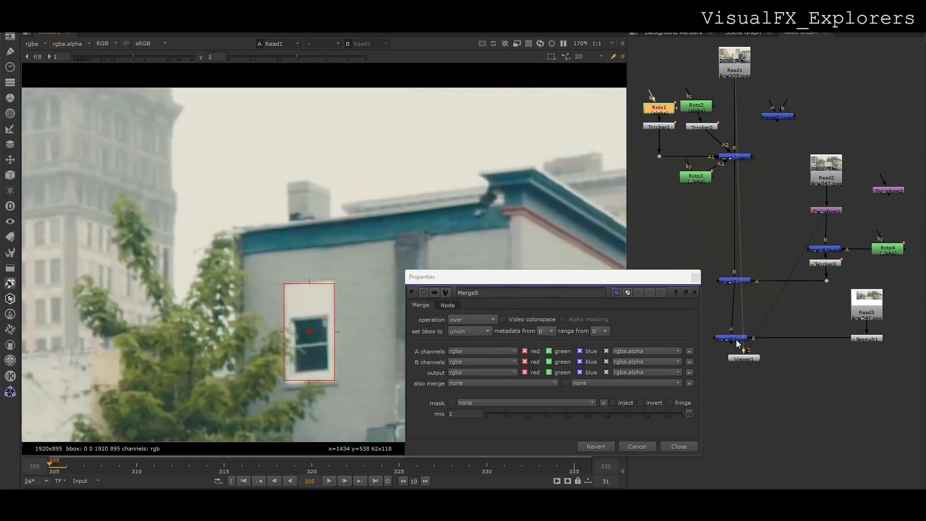
{"action": "key", "text": "1"}
{"action": "left_click", "coordinate": [698, 278]}
{"action": "scroll", "coordinate": [534, 257], "scroll_direction": "down", "scroll_amount": 5}
{"action": "middle_click_drag", "start_coordinate": [535, 256], "coordinate": [500, 262]}
{"action": "scroll", "coordinate": [505, 245], "scroll_direction": "up", "scroll_amount": 2}
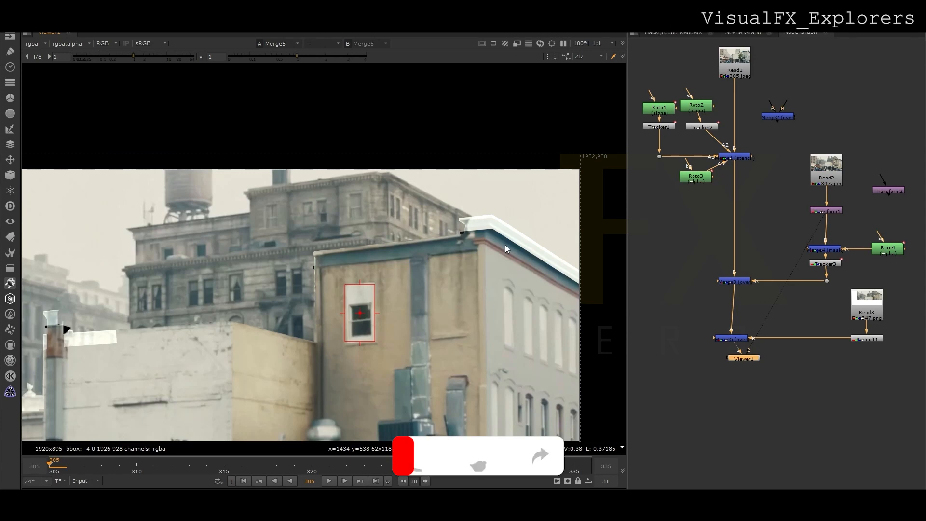
Inspect the sky plate, its premultiply, the final composite and the building plate in the viewer.
{"action": "left_click", "coordinate": [875, 302]}
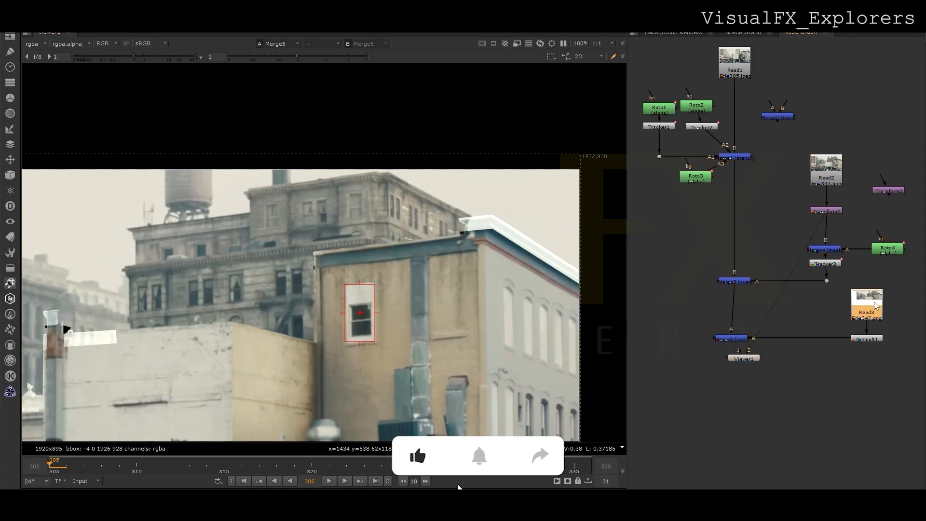
{"action": "key", "text": "1"}
{"action": "left_click", "coordinate": [867, 339]}
{"action": "key", "text": "1"}
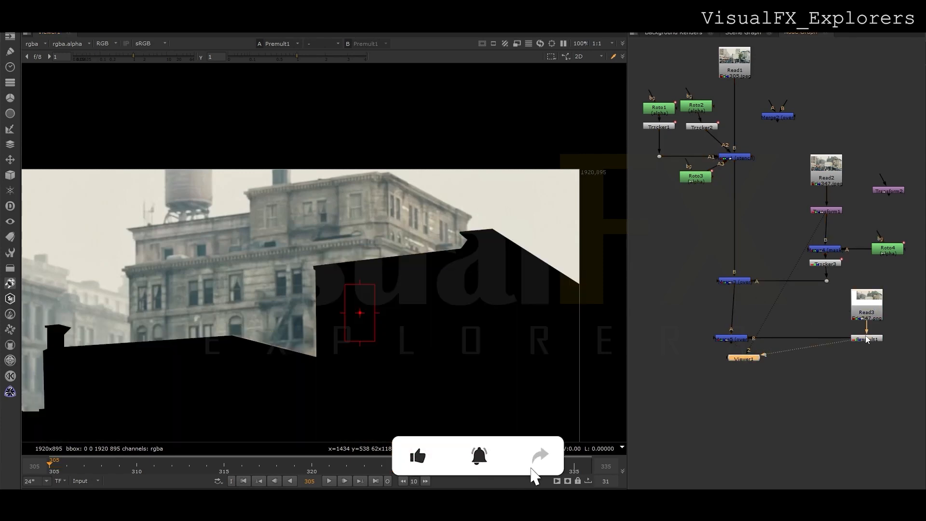
{"action": "left_click", "coordinate": [737, 339]}
{"action": "key", "text": "1"}
{"action": "left_click", "coordinate": [828, 178]}
{"action": "key", "text": "1"}
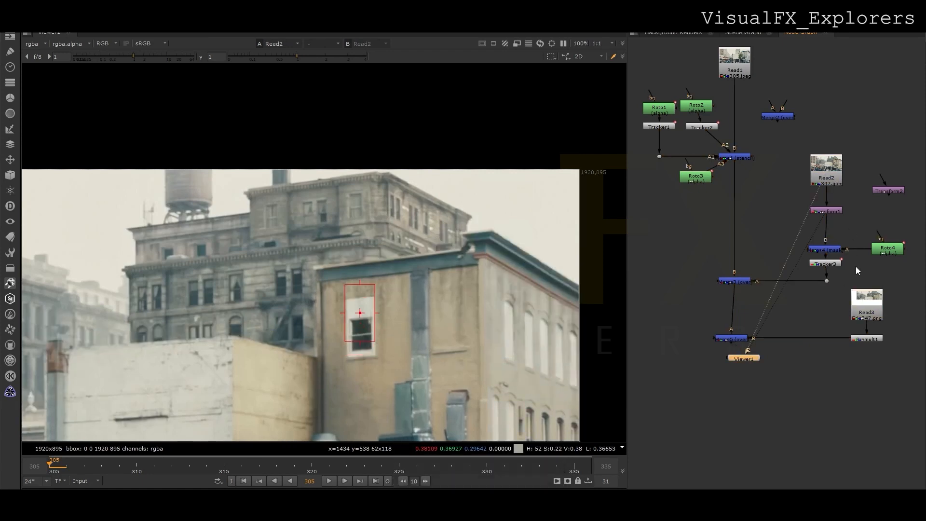
{"action": "left_click", "coordinate": [859, 296]}
{"action": "key", "text": "1"}
Duplicate Transform1 and insert the copy between the sky plate and Premult1.
{"action": "key", "text": "ctrl+c"}
{"action": "left_click", "coordinate": [831, 330]}
{"action": "key", "text": "ctrl+v"}
{"action": "left_click_drag", "start_coordinate": [833, 330], "coordinate": [871, 330]}
Align Merge5 under Merge3, check frames 305–312, and add a Dot on its Premult1 link.
{"action": "left_click", "coordinate": [732, 339]}
{"action": "key", "text": "1"}
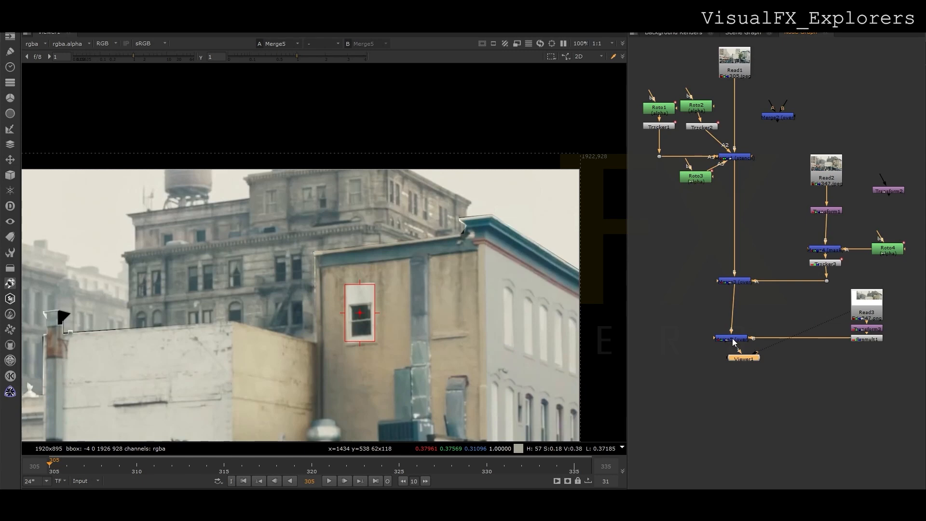
{"action": "left_click_drag", "start_coordinate": [732, 337], "coordinate": [735, 338]}
{"action": "scroll", "coordinate": [482, 299], "scroll_direction": "down", "scroll_amount": 2}
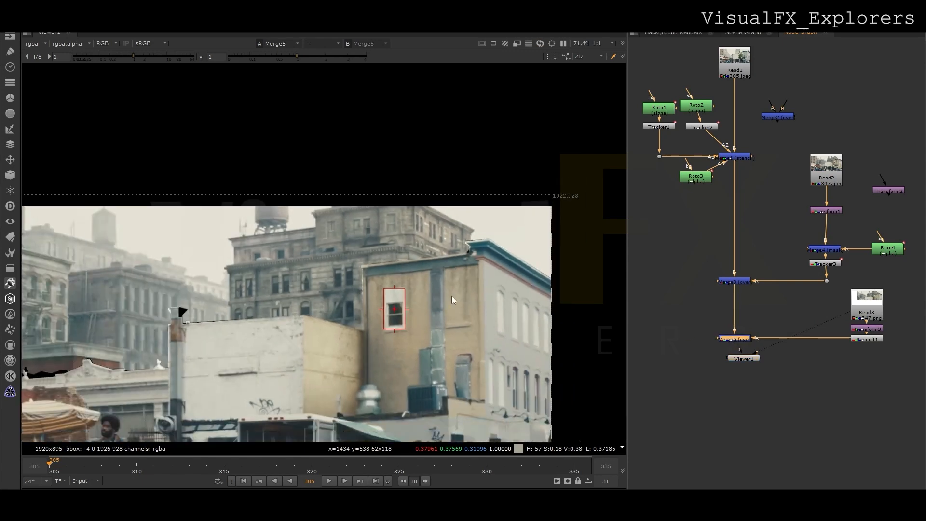
{"action": "middle_click_drag", "start_coordinate": [128, 331], "coordinate": [227, 311]}
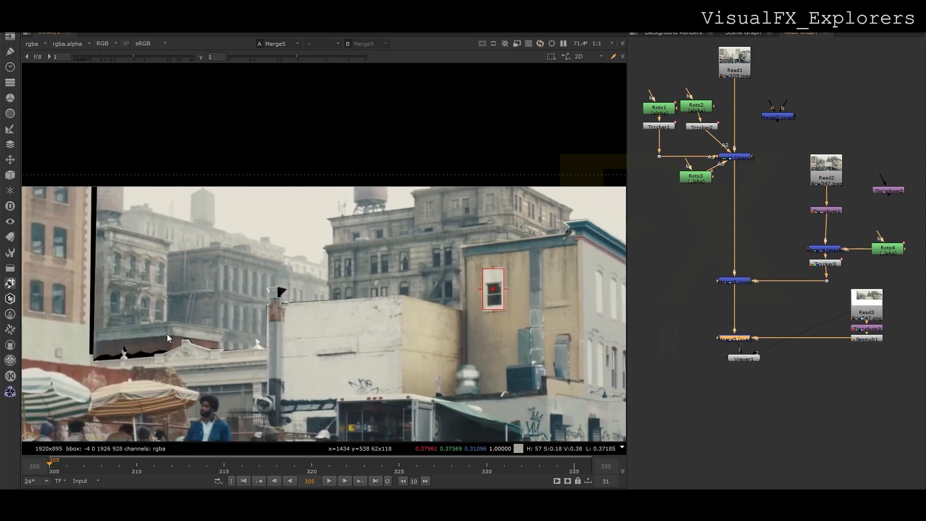
{"action": "left_click_drag", "start_coordinate": [88, 473], "coordinate": [54, 472]}
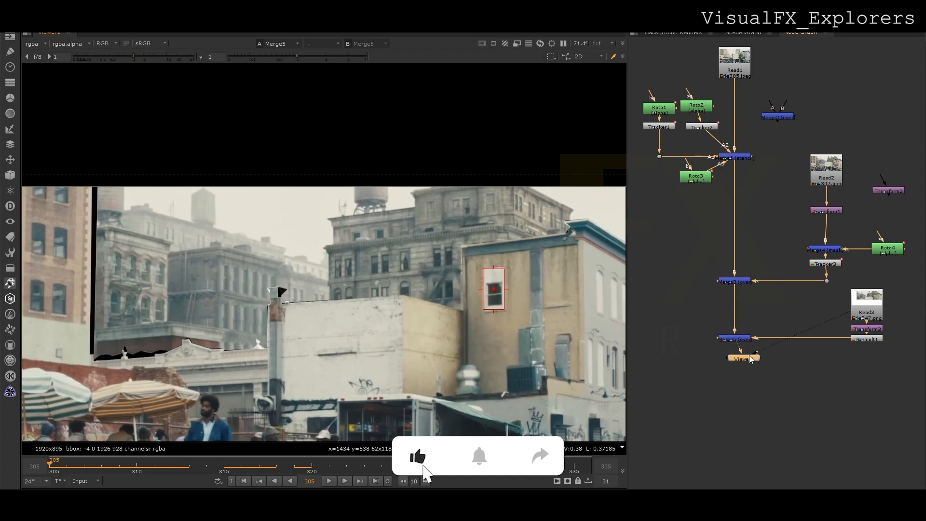
{"action": "left_click", "coordinate": [803, 354], "text": "ctrl"}
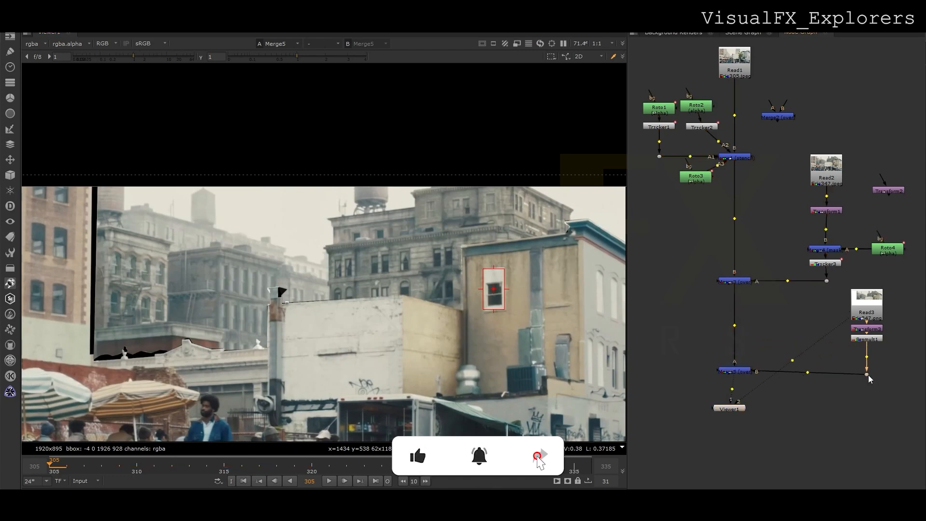
Add a transform that scales the sky plate to 1.18 and shifts it by x 98, y -71.
{"action": "key", "text": "t"}
{"action": "left_click", "coordinate": [715, 356]}
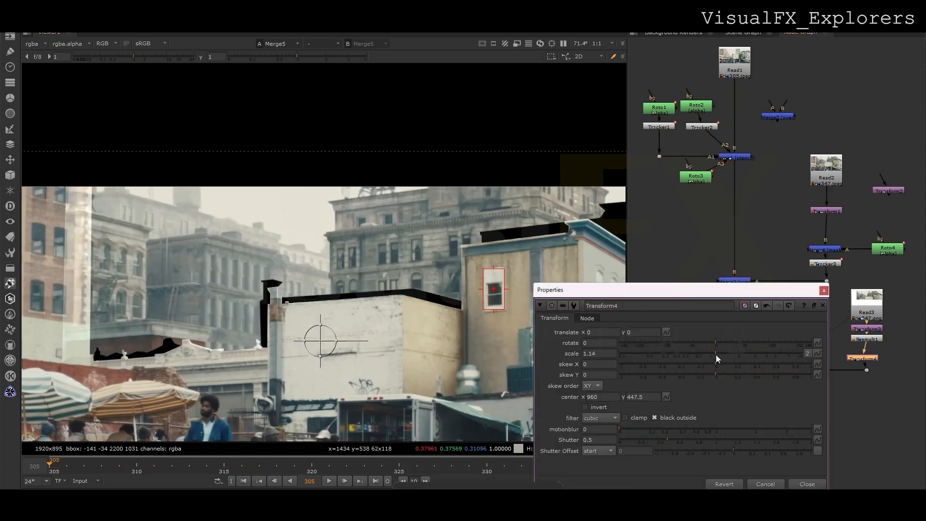
{"action": "left_click", "coordinate": [717, 355]}
{"action": "left_click_drag", "start_coordinate": [320, 341], "coordinate": [352, 363]}
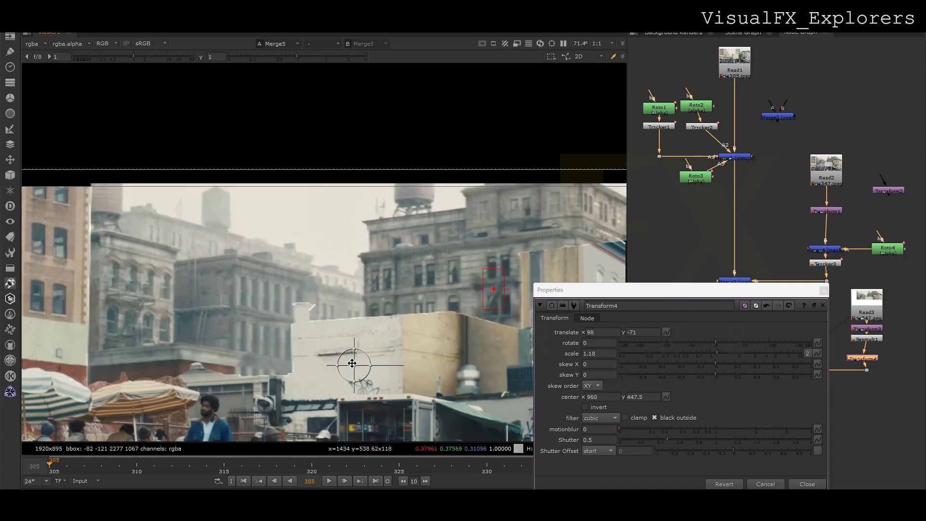
{"action": "left_click", "coordinate": [824, 290]}
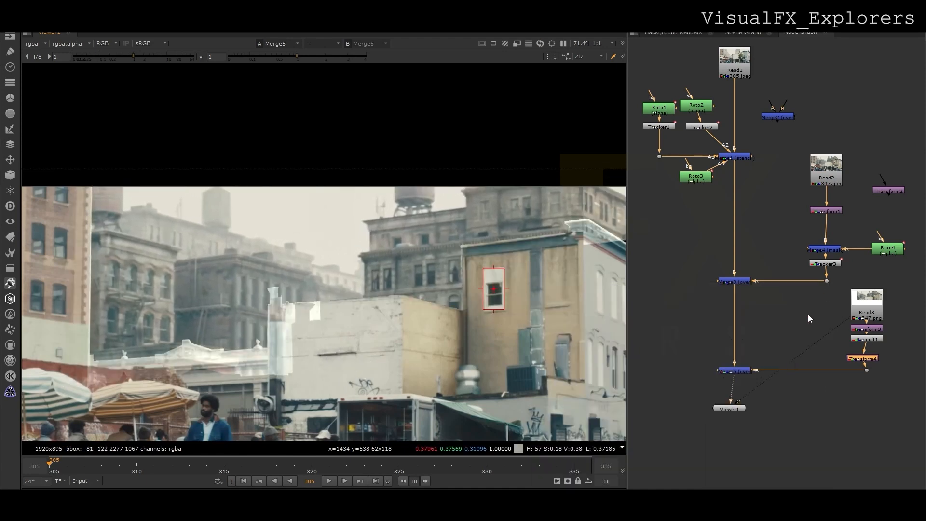
{"action": "left_click_drag", "start_coordinate": [738, 409], "coordinate": [725, 448]}
{"action": "left_click", "coordinate": [329, 465]}
{"action": "left_click_drag", "start_coordinate": [354, 465], "coordinate": [49, 465]}
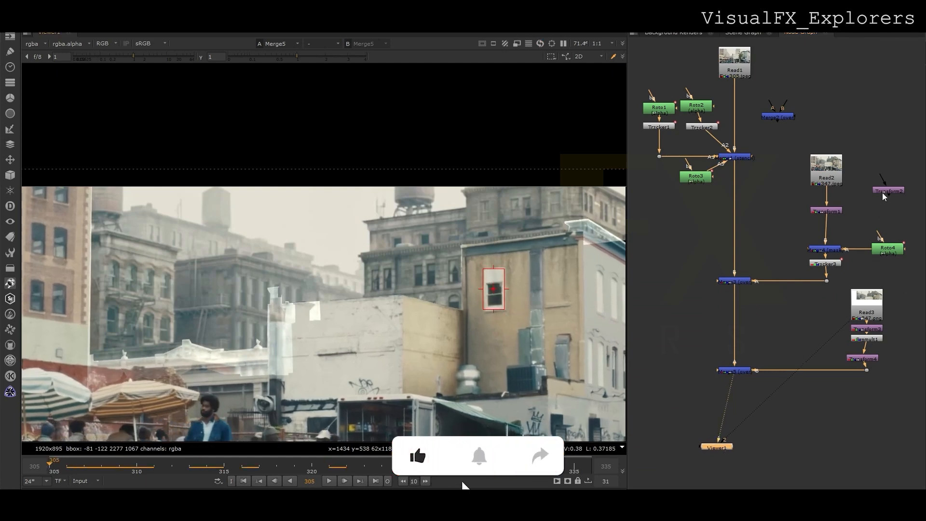
Insert a new tracker node into the pipe directly below Transform4.
{"action": "key", "text": "ctrl+v"}
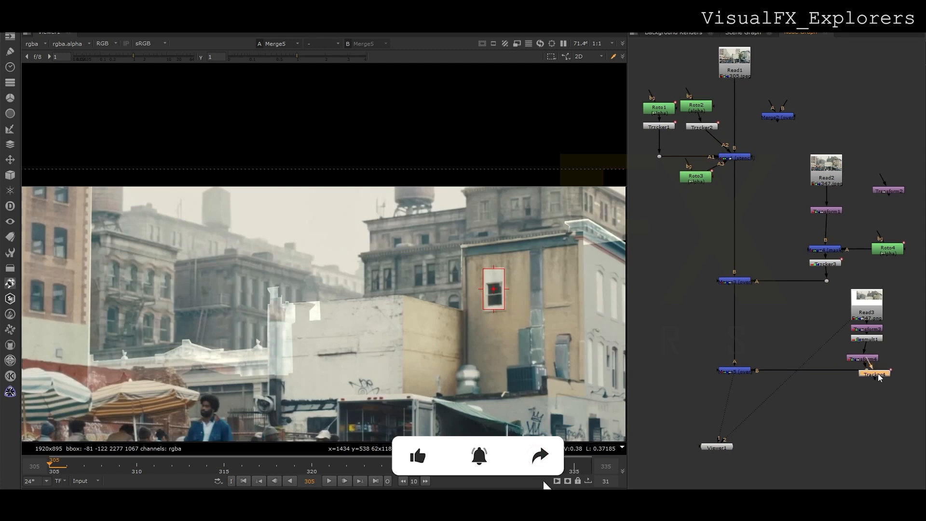
{"action": "mouse_move", "coordinate": [867, 359]}
{"action": "left_mouse_down"}
{"action": "mouse_move", "coordinate": [867, 350]}
{"action": "mouse_move", "coordinate": [868, 360]}
{"action": "left_mouse_up"}
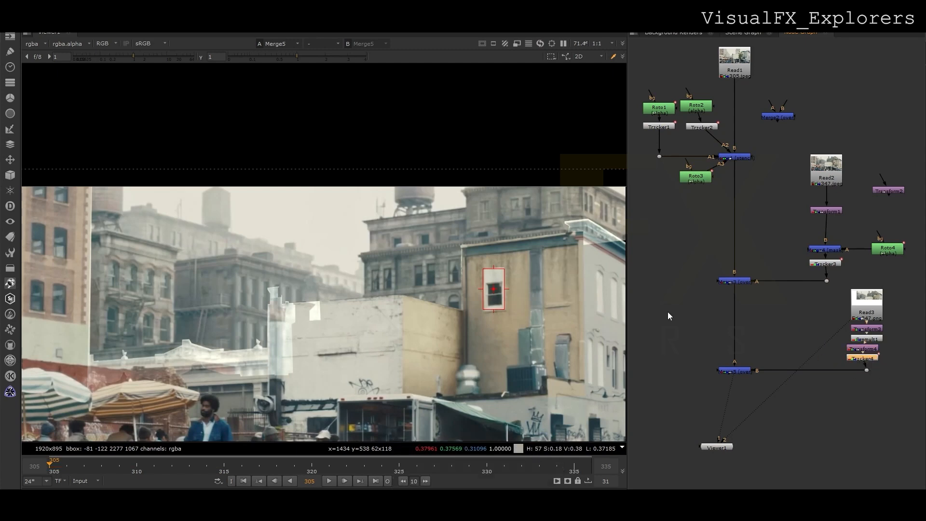
{"action": "scroll", "coordinate": [506, 264], "scroll_direction": "down", "scroll_amount": 3}
{"action": "left_click", "coordinate": [333, 481]}
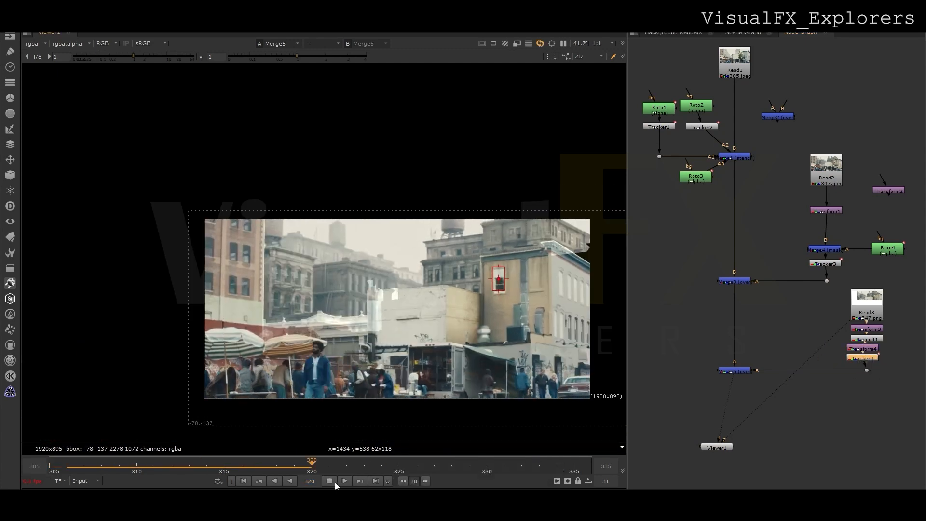
{"action": "left_click", "coordinate": [335, 483]}
{"action": "key", "text": "1"}
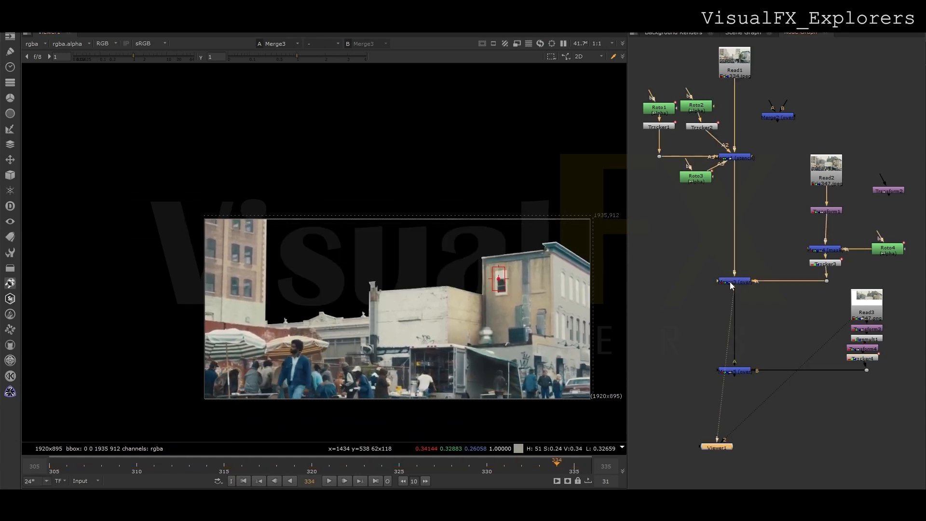
{"action": "key", "text": "a"}
{"action": "key", "text": "a"}
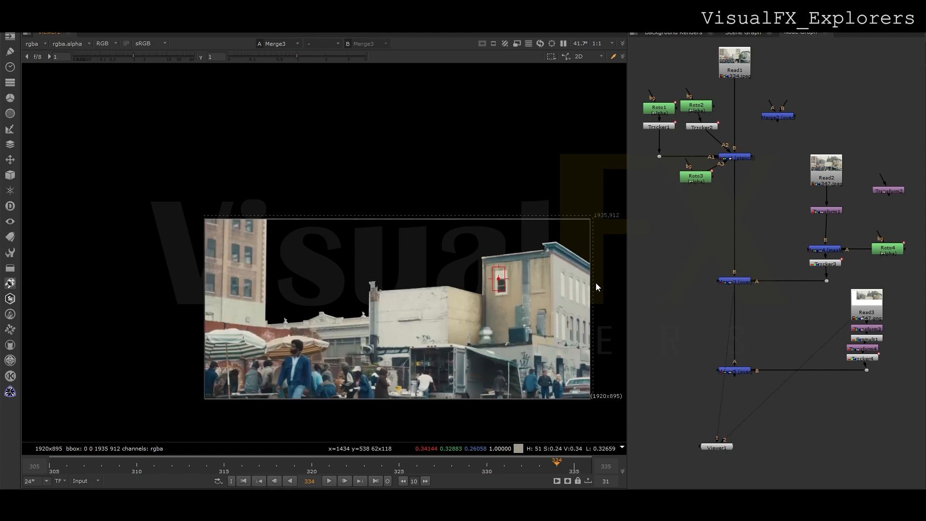
{"action": "left_click", "coordinate": [733, 283]}
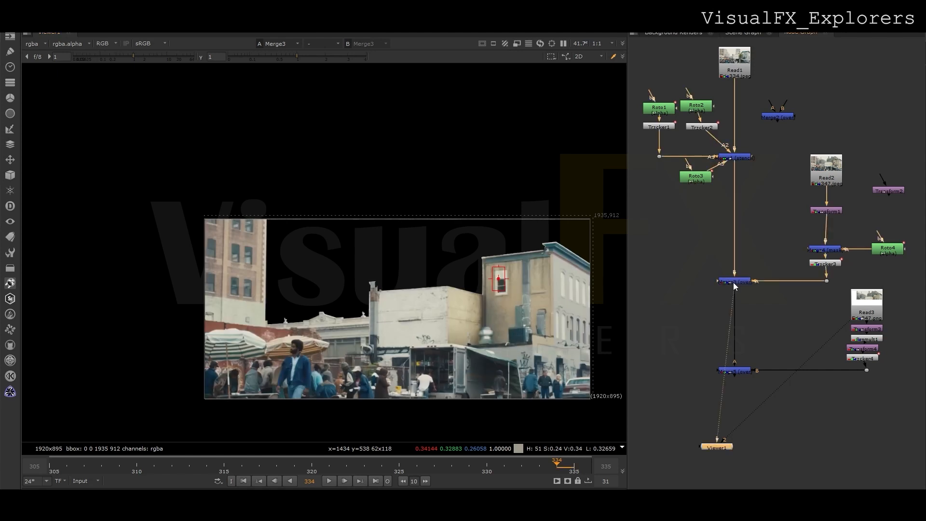
{"action": "left_click", "coordinate": [743, 75], "text": "ctrl+shift"}
{"action": "key", "text": "a"}
{"action": "key", "text": "a"}
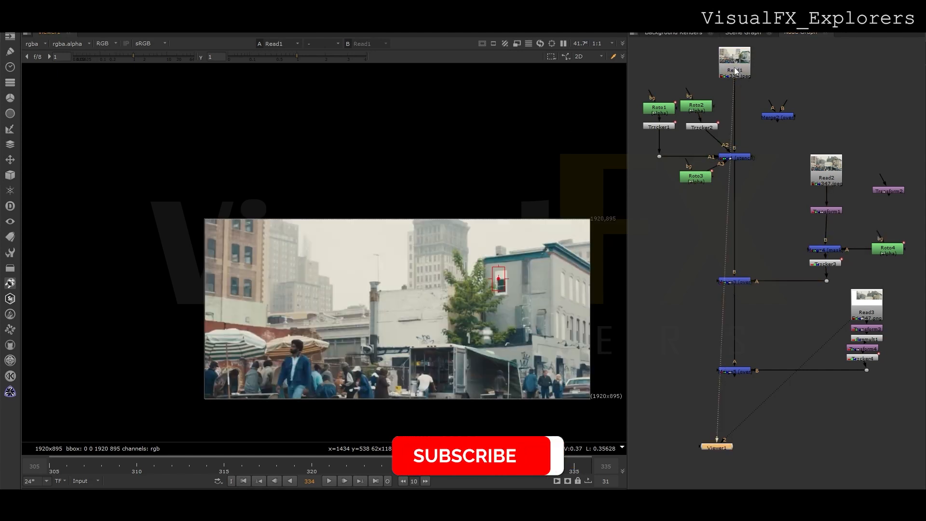
{"action": "double_click", "coordinate": [735, 70]}
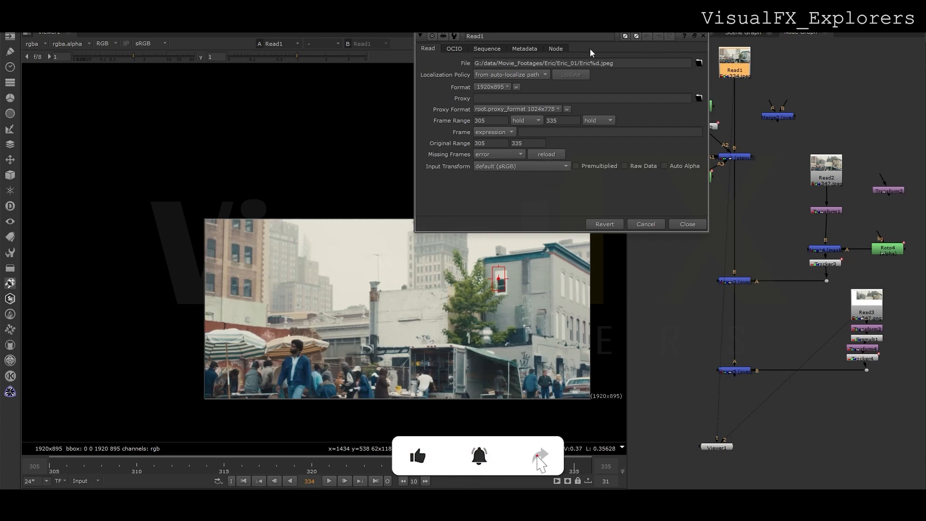
{"action": "left_click", "coordinate": [704, 36]}
{"action": "left_click", "coordinate": [735, 370], "text": "ctrl+shift"}
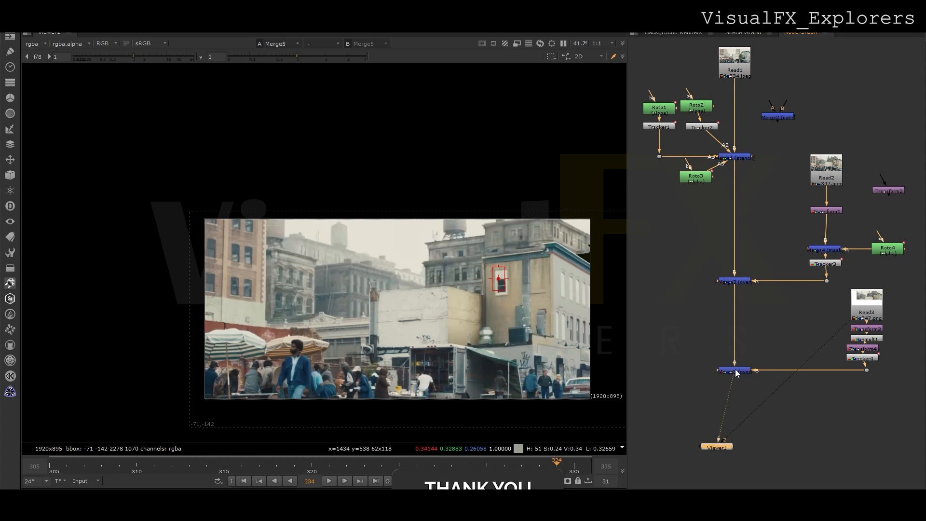
{"action": "left_click_drag", "start_coordinate": [171, 472], "coordinate": [51, 478]}
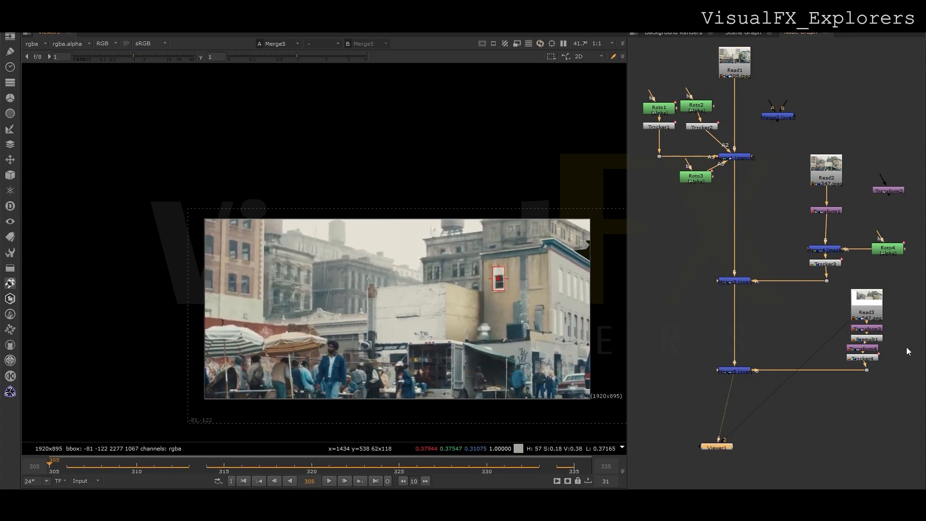
Shift the building plate to about x 62, y -166 and scale it to 1.34, then play to check.
{"action": "double_click", "coordinate": [867, 354]}
{"action": "left_click_drag", "start_coordinate": [419, 323], "coordinate": [408, 346]}
{"action": "left_click", "coordinate": [722, 356]}
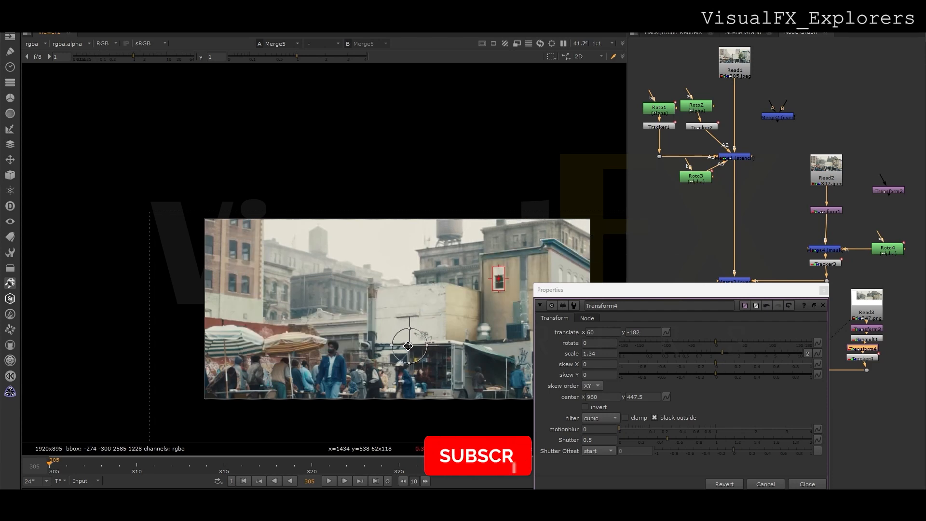
{"action": "left_click", "coordinate": [823, 290]}
{"action": "left_click", "coordinate": [331, 480]}
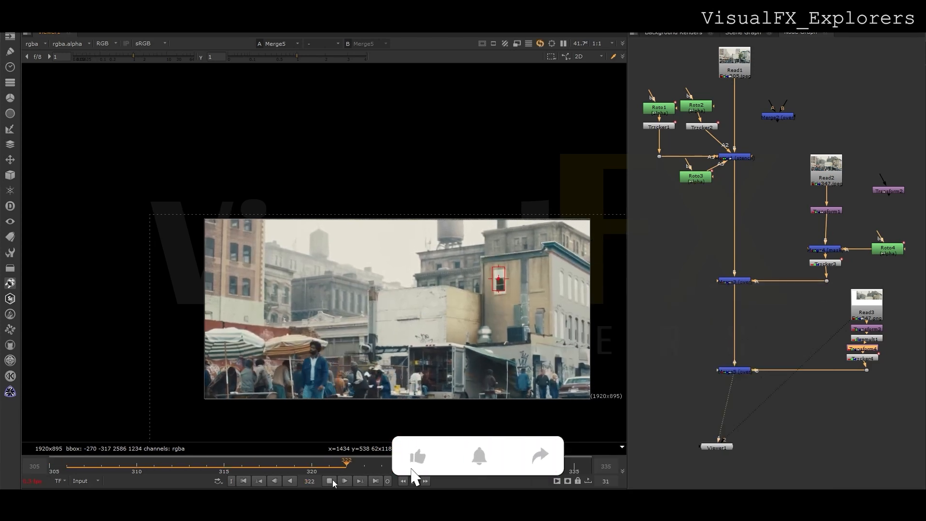
{"action": "left_click", "coordinate": [332, 479]}
Recheck Transform4's settings, replay the composite, and nudge the viewer node down-right.
{"action": "double_click", "coordinate": [868, 349]}
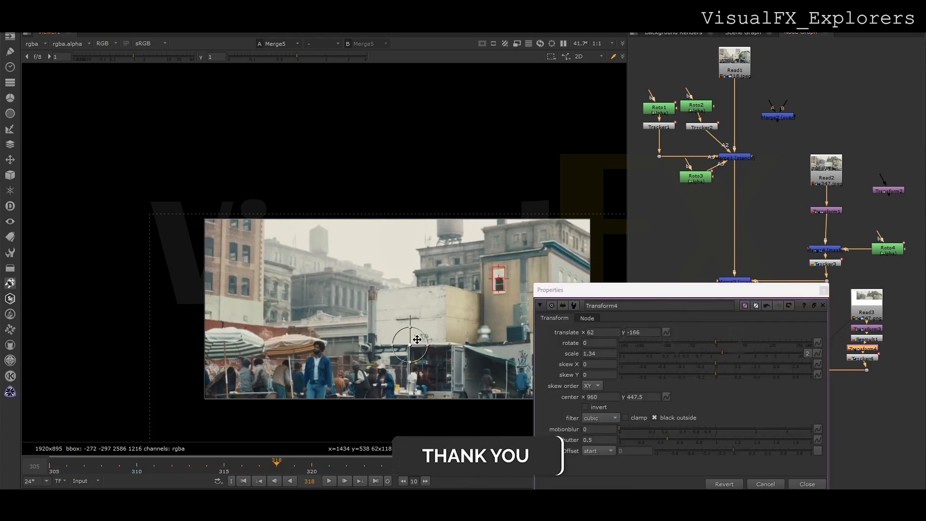
{"action": "left_click", "coordinate": [824, 290]}
{"action": "left_click", "coordinate": [331, 480]}
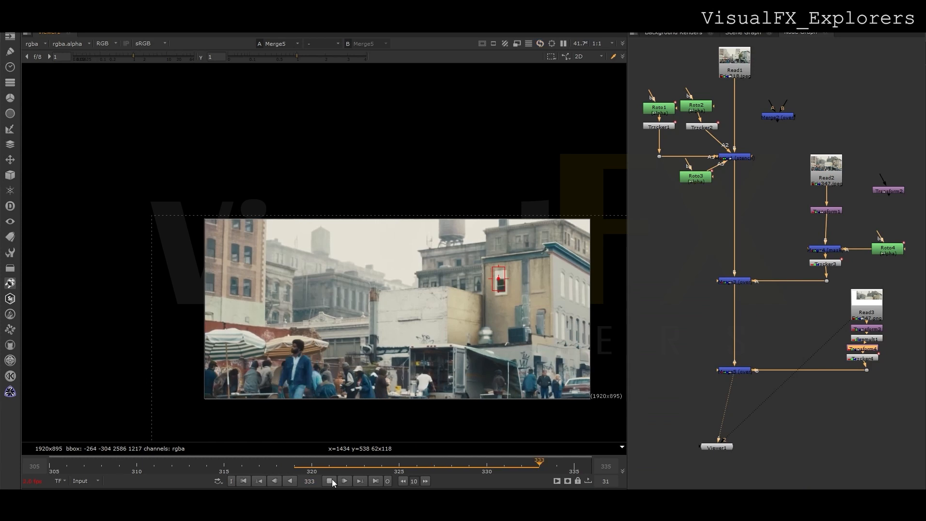
{"action": "left_click_drag", "start_coordinate": [720, 446], "coordinate": [733, 461]}
Insert Crop1 between Merge5 and the viewer and place the viewer node beneath it.
{"action": "key", "text": "Tab"}
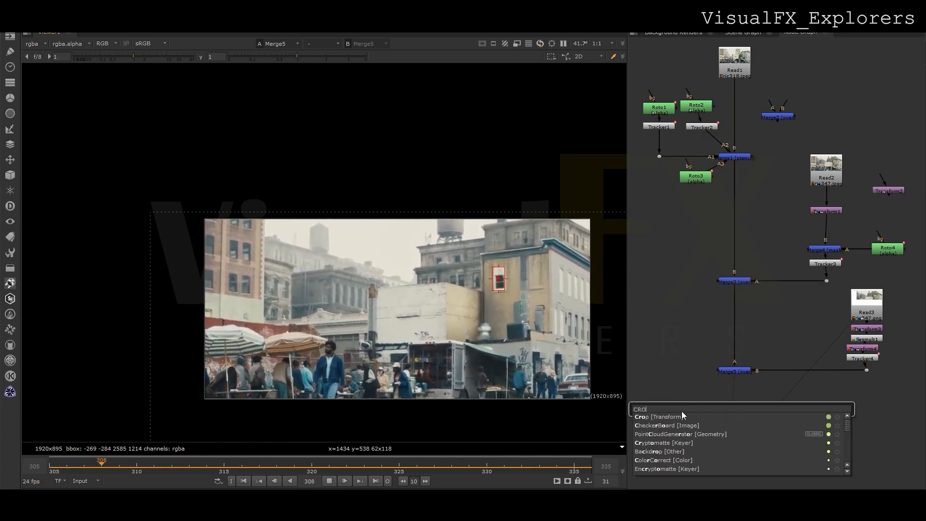
{"action": "left_click", "coordinate": [722, 399]}
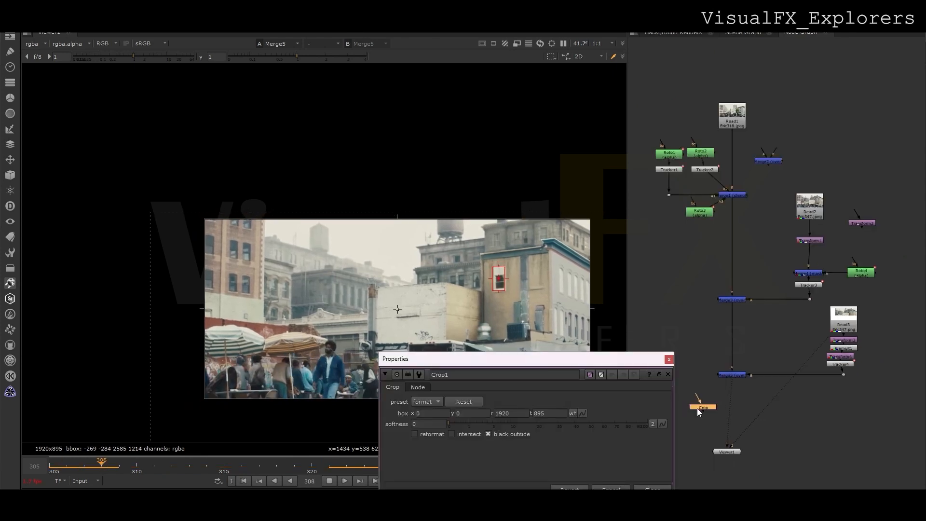
{"action": "left_click_drag", "start_coordinate": [697, 408], "coordinate": [728, 403]}
{"action": "left_click", "coordinate": [728, 452]}
{"action": "mouse_move", "coordinate": [742, 438]}
{"action": "left_mouse_down"}
{"action": "mouse_move", "coordinate": [752, 444]}
{"action": "mouse_move", "coordinate": [737, 453]}
{"action": "left_mouse_up"}
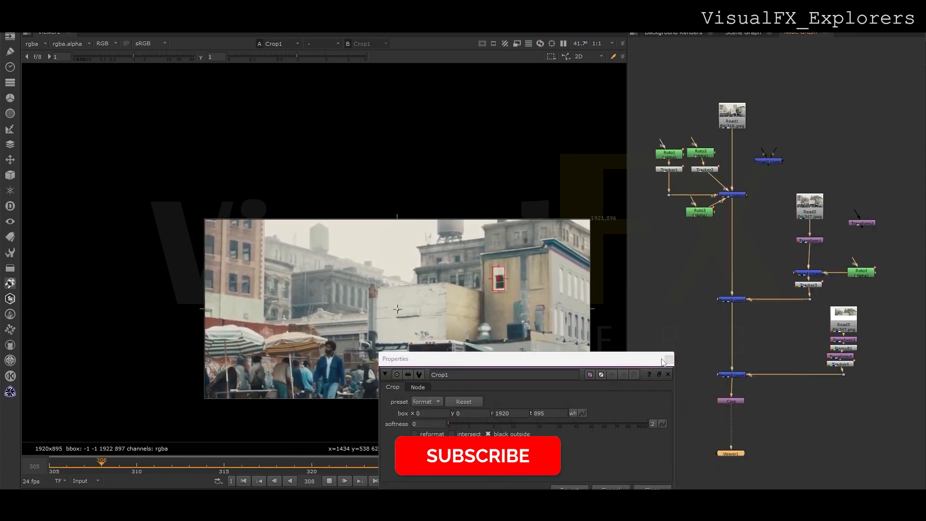
{"action": "left_click", "coordinate": [670, 359]}
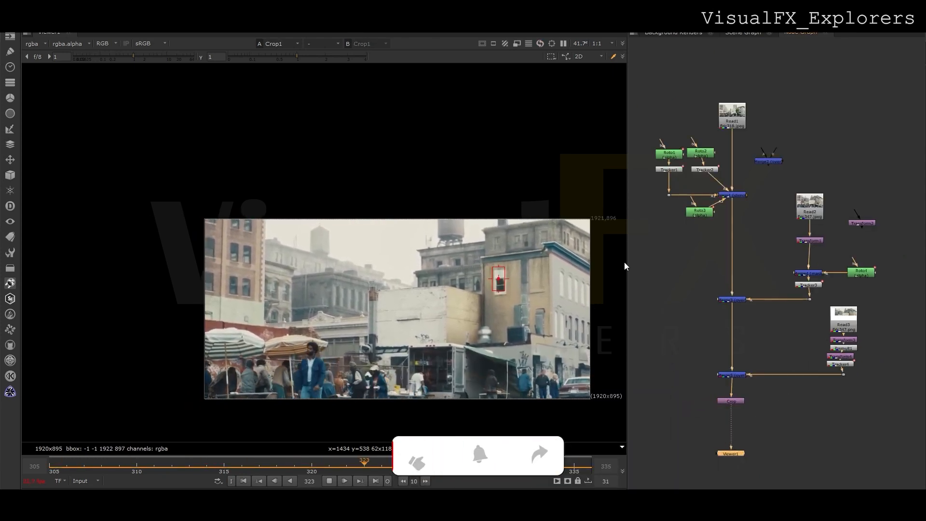
Compare the Merge1 result with the cropped 1920x895 output, then stop playback.
{"action": "left_click", "coordinate": [731, 196]}
{"action": "key", "text": "1"}
{"action": "left_click_drag", "start_coordinate": [725, 456], "coordinate": [634, 451]}
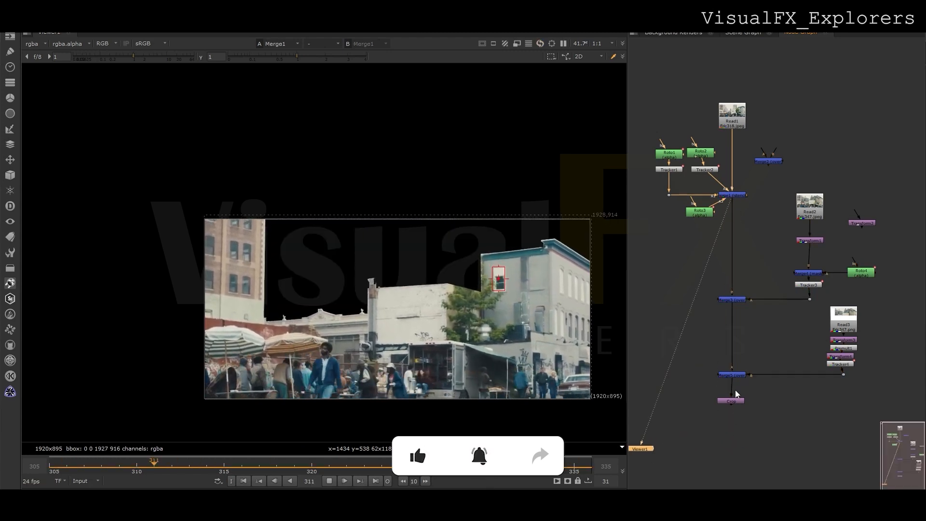
{"action": "left_click", "coordinate": [734, 400]}
{"action": "key", "text": "1"}
{"action": "left_click", "coordinate": [714, 256]}
{"action": "key", "text": "Tab"}
{"action": "left_click", "coordinate": [332, 480]}
{"action": "left_click", "coordinate": [666, 301]}
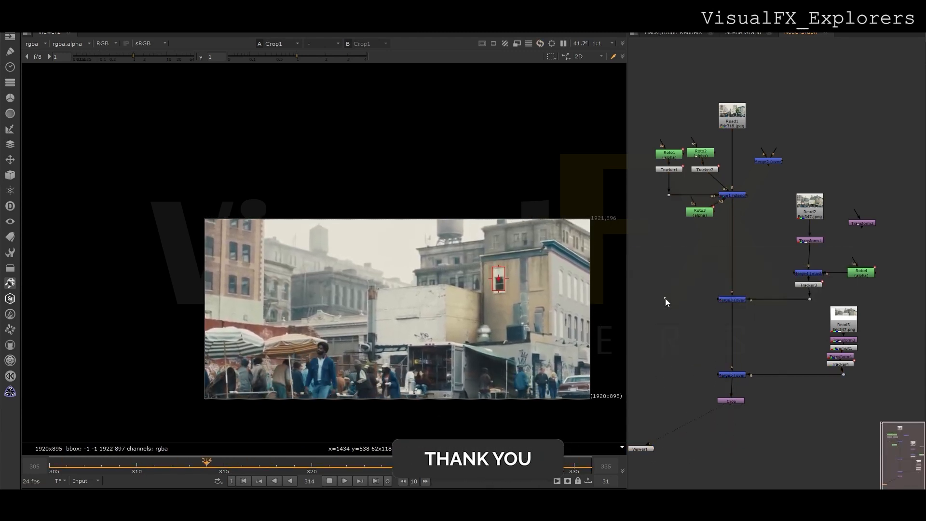
{"action": "left_click", "coordinate": [330, 481]}
Add an EdgeBlur node below Merge1 with size 14, then play the composite.
{"action": "key", "text": "Tab"}
{"action": "type", "text": "edge"}
{"action": "left_click", "coordinate": [671, 291]}
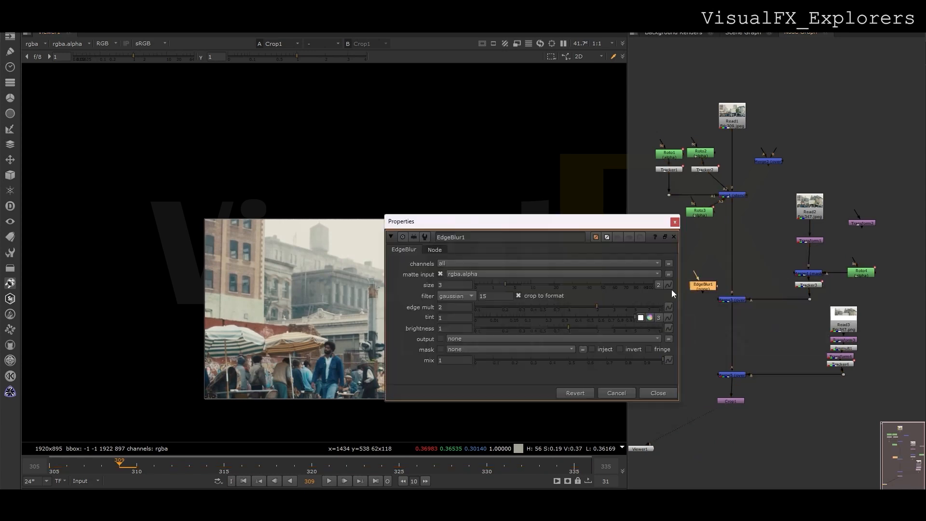
{"action": "left_click_drag", "start_coordinate": [704, 283], "coordinate": [732, 249]}
{"action": "left_click", "coordinate": [525, 284]}
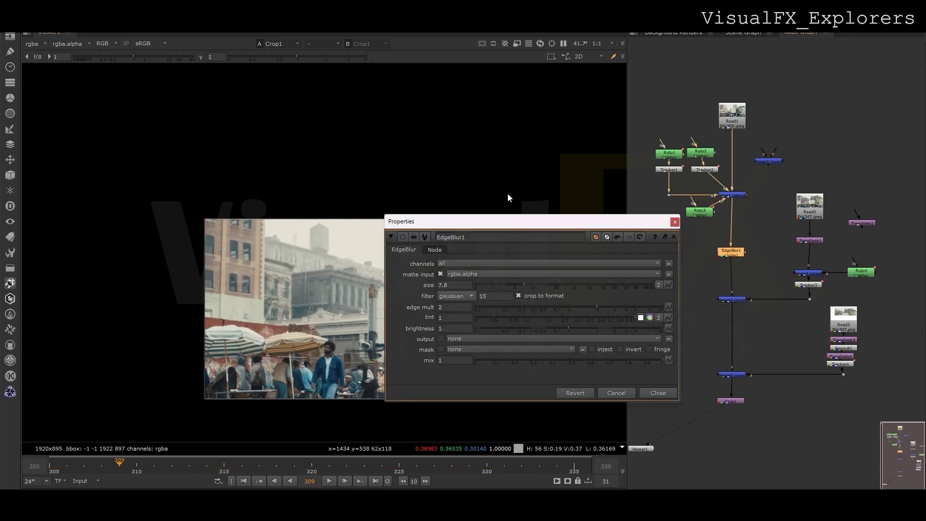
{"action": "left_click_drag", "start_coordinate": [515, 223], "coordinate": [702, 229]}
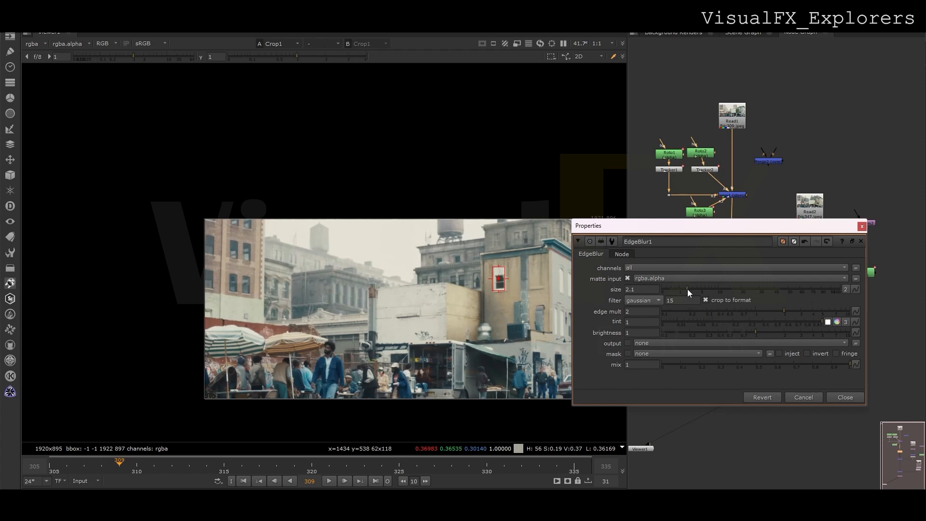
{"action": "mouse_move", "coordinate": [695, 287]}
{"action": "left_mouse_down"}
{"action": "mouse_move", "coordinate": [728, 289]}
{"action": "mouse_move", "coordinate": [713, 289]}
{"action": "left_mouse_up"}
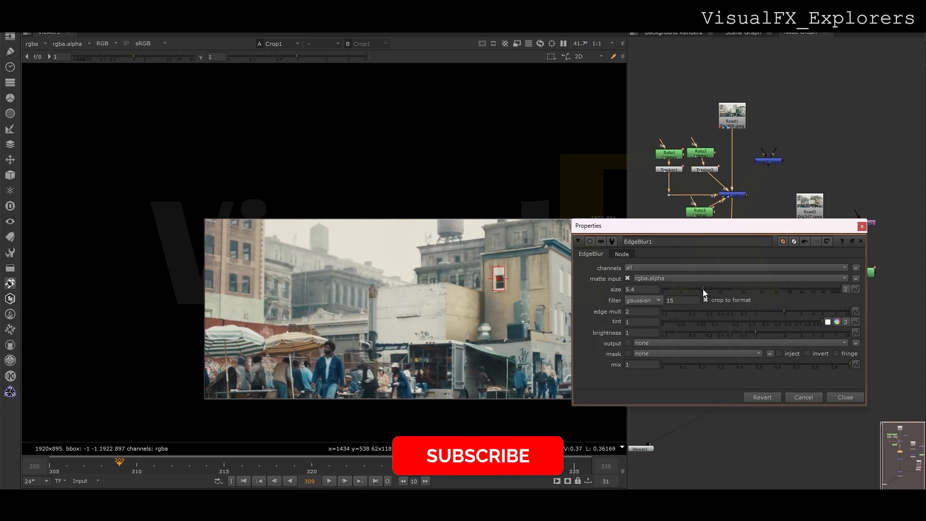
{"action": "left_click", "coordinate": [862, 226]}
{"action": "left_click", "coordinate": [331, 483]}
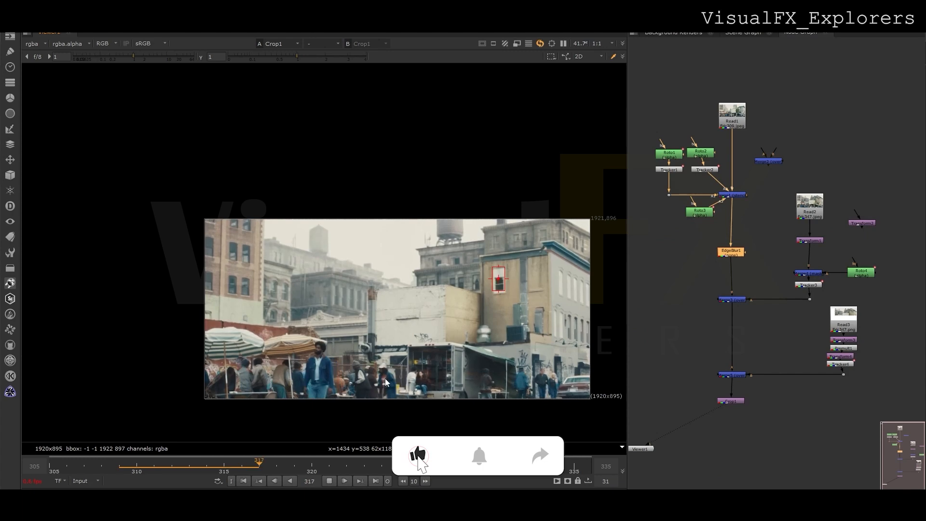
{"action": "key", "text": "space"}
Zoom and re-centre the maximised viewer on the playing composite.
{"action": "scroll", "coordinate": [379, 379], "scroll_direction": "up", "scroll_amount": 2}
{"action": "middle_click_drag", "start_coordinate": [457, 380], "coordinate": [395, 380]}
{"action": "scroll", "coordinate": [394, 379], "scroll_direction": "up", "scroll_amount": 1}
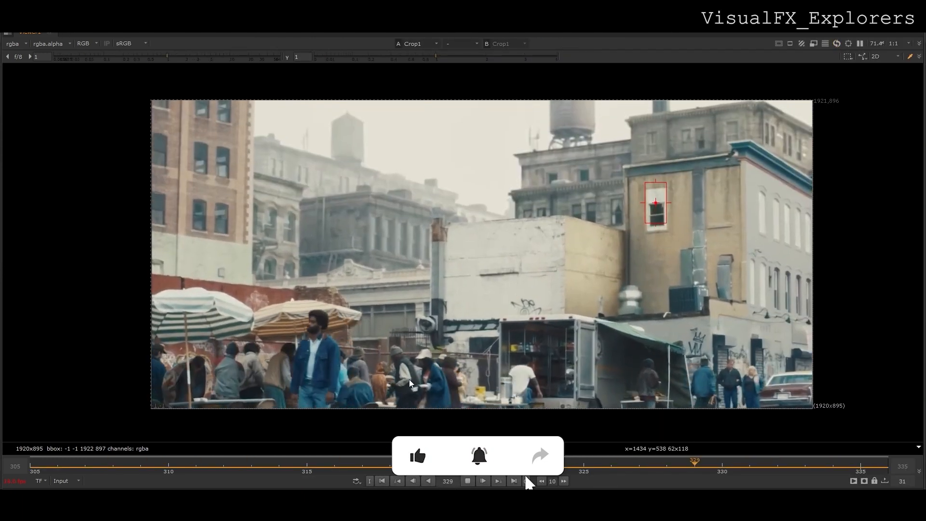
{"action": "scroll", "coordinate": [409, 379], "scroll_direction": "down", "scroll_amount": 1}
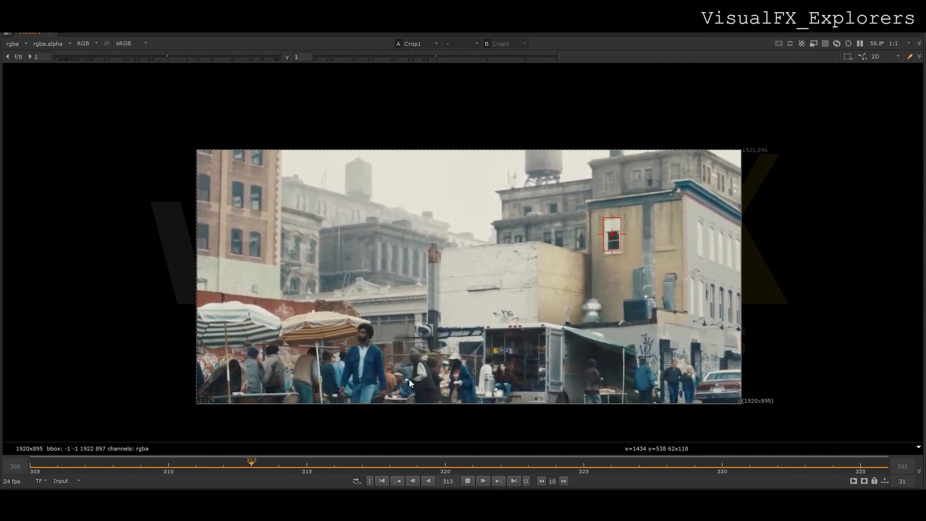
Stop playback, restore the split layout with the node graph, and fit the image.
{"action": "left_click", "coordinate": [467, 483]}
{"action": "key", "text": "space"}
{"action": "key", "text": "f"}
Wire Read1 and the cropped composite to viewer inputs 1 and 2, then wipe between them.
{"action": "key", "text": "1"}
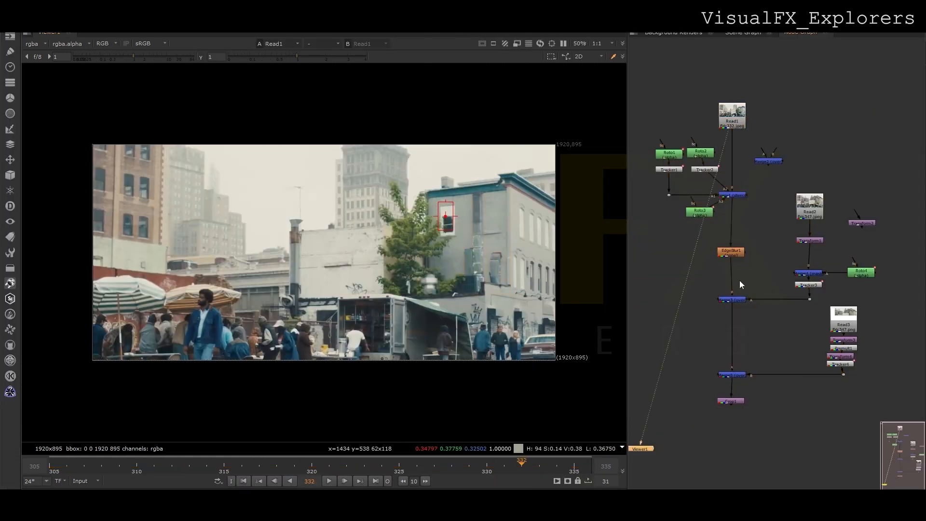
{"action": "key", "text": "2"}
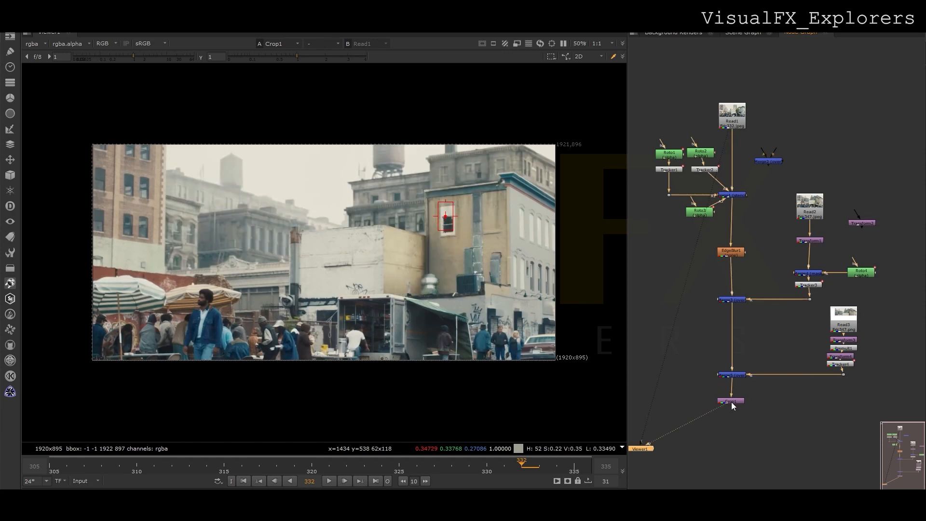
{"action": "key", "text": "1"}
{"action": "key", "text": "1"}
{"action": "key", "text": "2"}
{"action": "key", "text": "1"}
{"action": "key", "text": "1"}
{"action": "key", "text": "1"}
{"action": "key", "text": "1"}
{"action": "key", "text": "1"}
{"action": "key", "text": "1"}
{"action": "key", "text": "1"}
{"action": "key", "text": "1"}
{"action": "key", "text": "1"}
{"action": "key", "text": "1"}
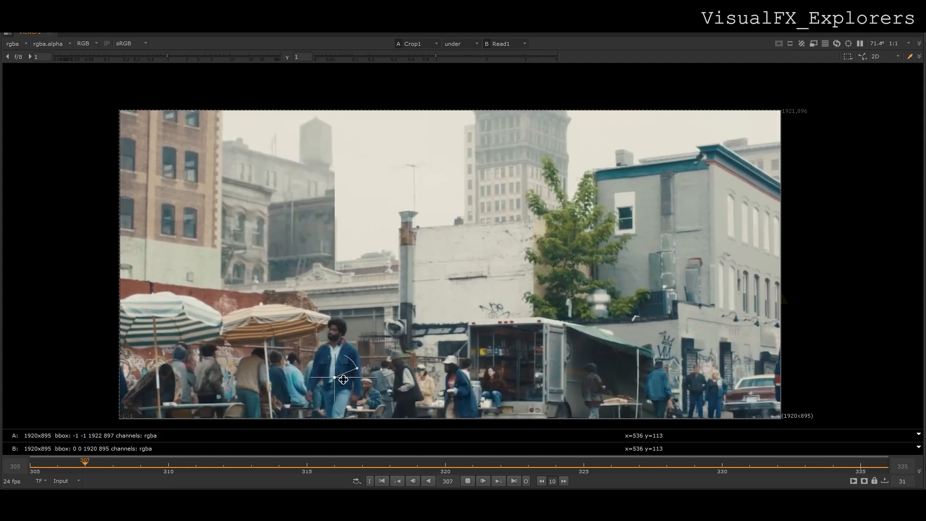
{"action": "left_click_drag", "start_coordinate": [664, 381], "coordinate": [3, 413]}
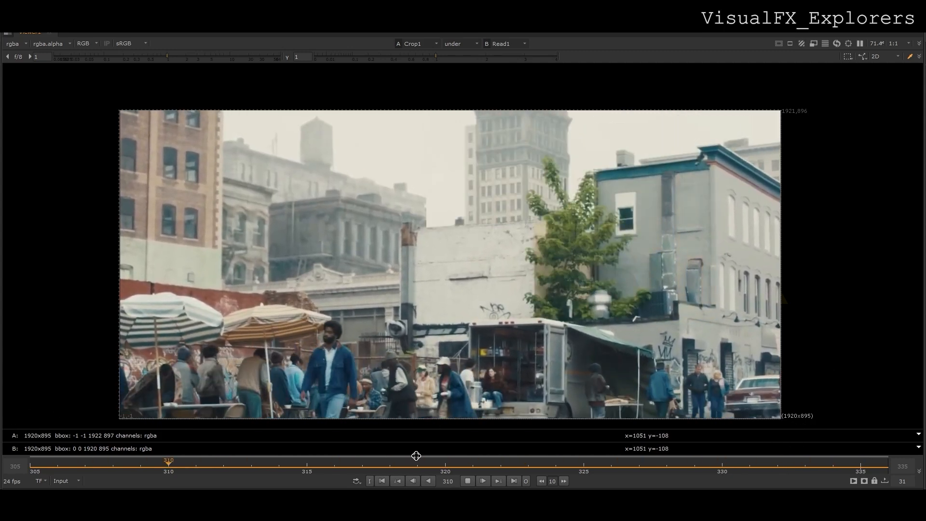